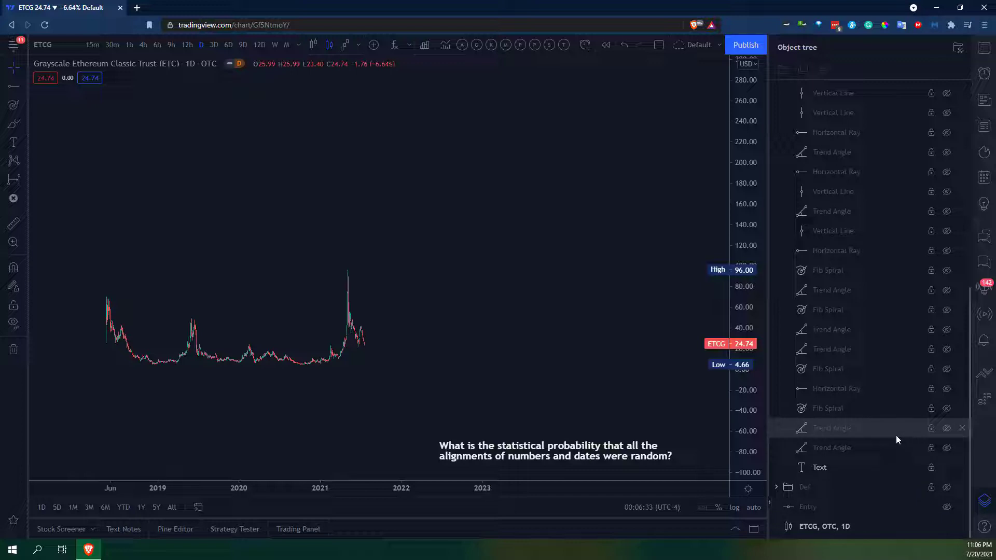
# Step: Show the hidden 14° trend angle that rises from the early 2021 lows
pyautogui.click(946, 449)
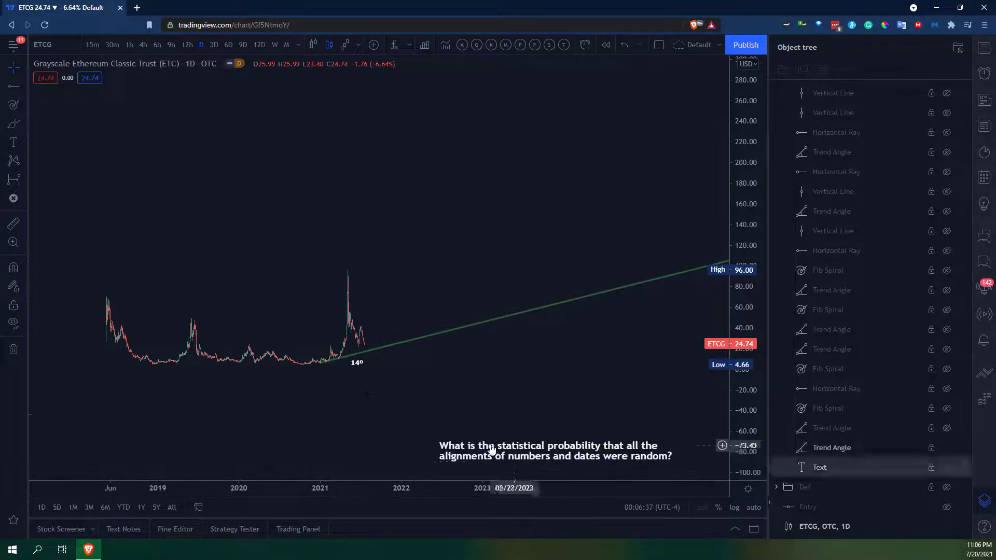
pyautogui.scroll(5, 332, 396)
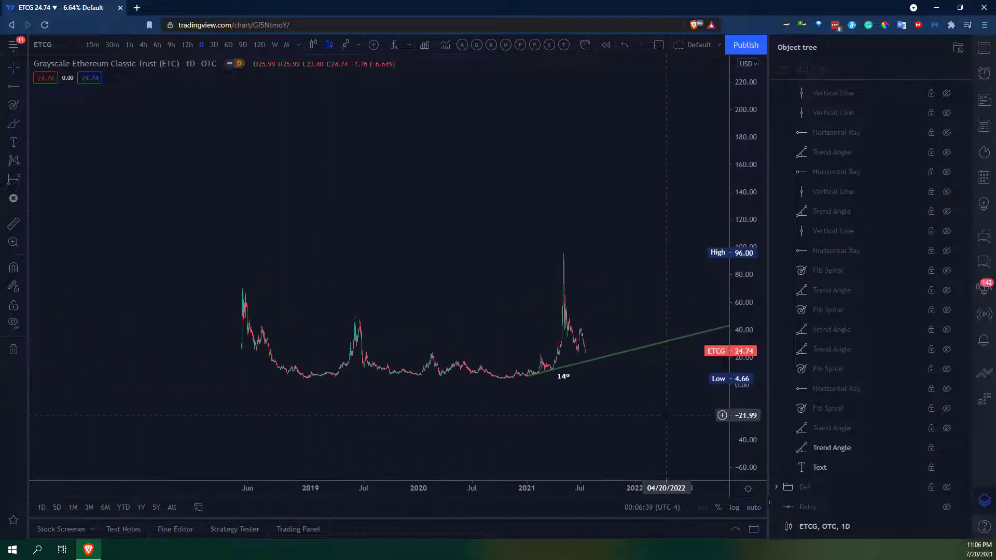
pyautogui.moveTo(567, 434); pyautogui.dragTo(547, 370)
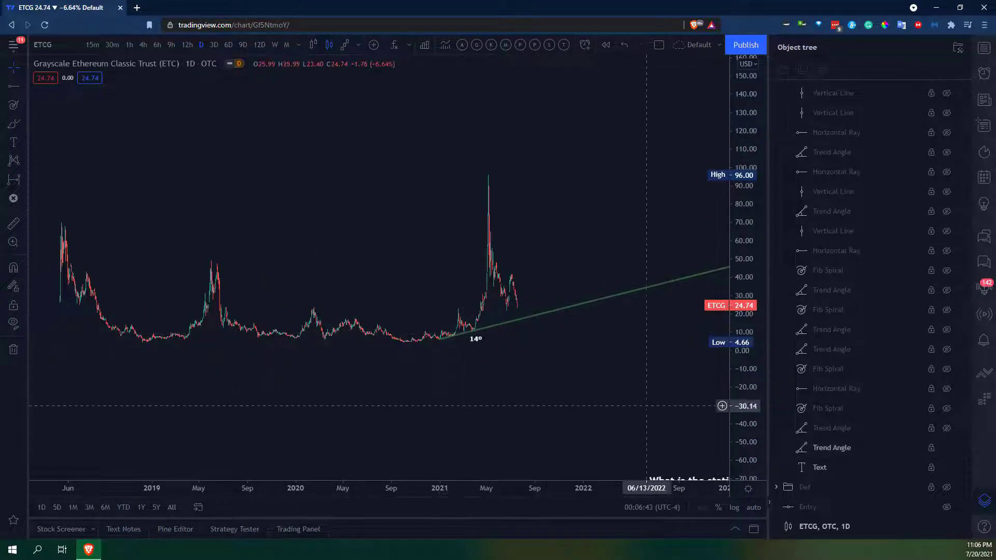
pyautogui.moveTo(643, 408); pyautogui.dragTo(560, 444)
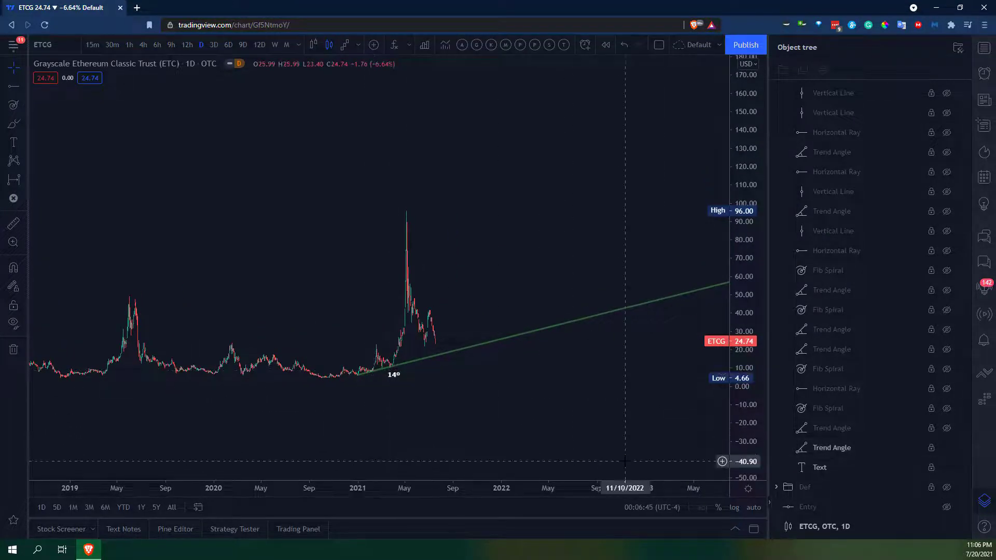
# Step: Check the chart's scale ratio by briefly revealing the scale text note in the Geo folder, and hide the note again
pyautogui.rightClick(746, 300)
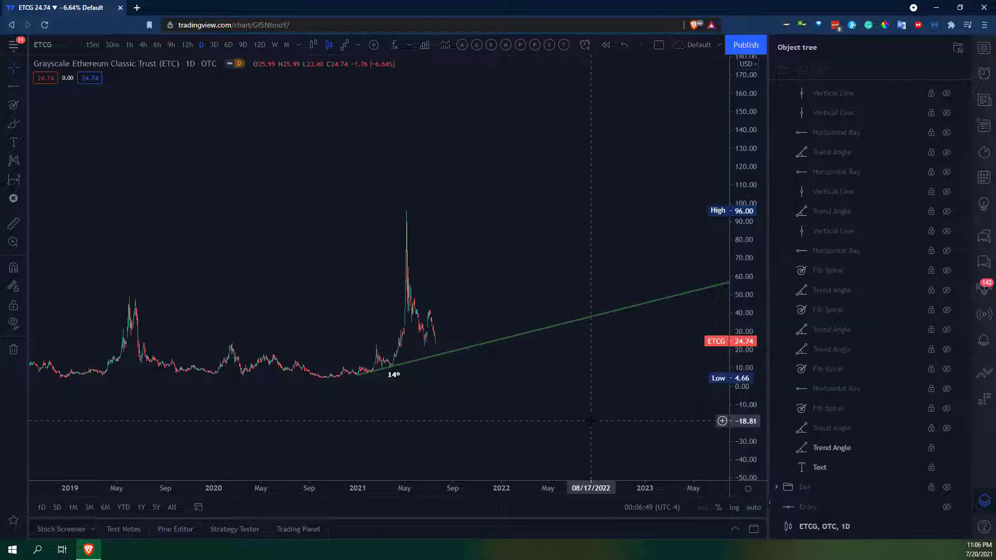
pyautogui.click(599, 455)
pyautogui.scroll(10, 875, 432)
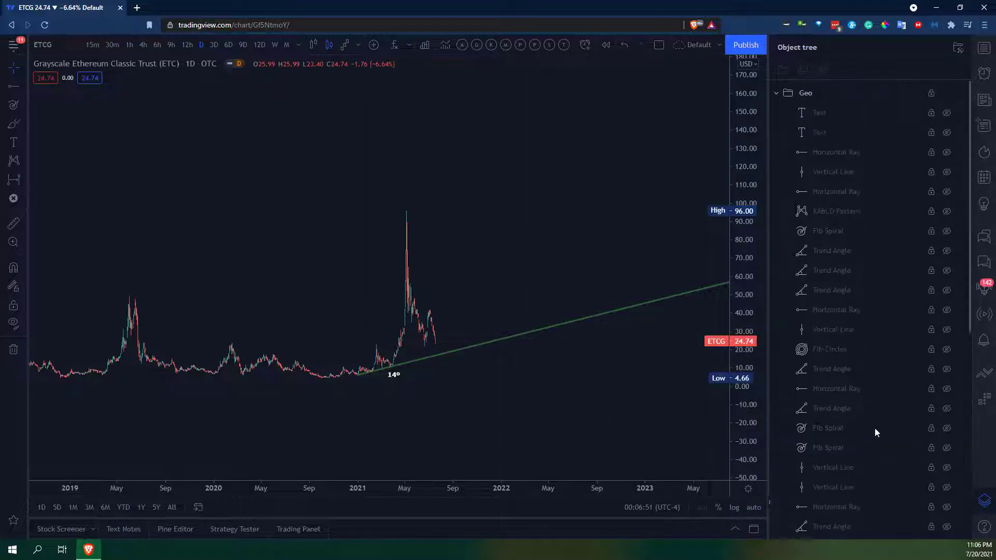
pyautogui.click(948, 133)
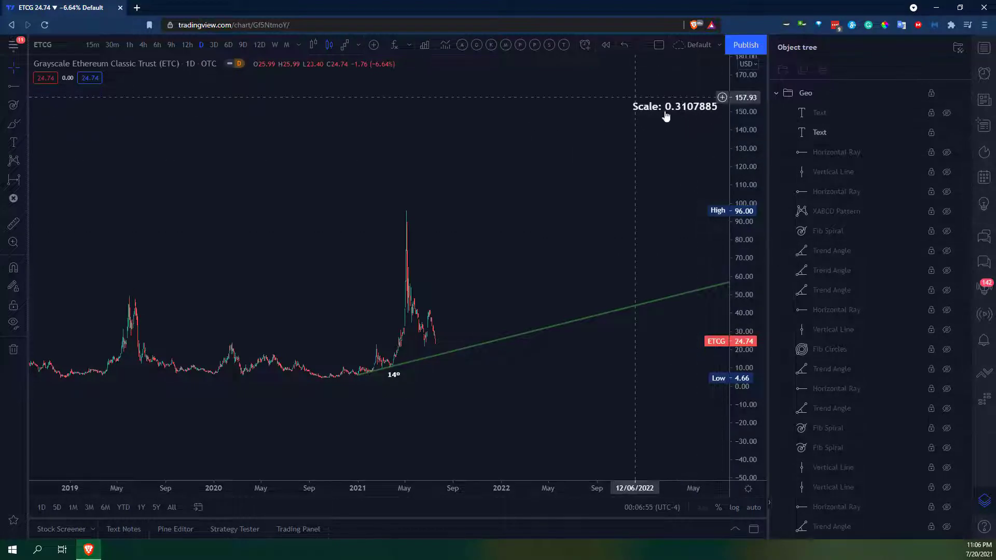
pyautogui.click(947, 134)
# Step: Show the hidden 77° trend angle that runs from the early 2021 peak through the 96.00 high
pyautogui.scroll(-3, 645, 371)
pyautogui.moveTo(645, 372); pyautogui.dragTo(504, 370)
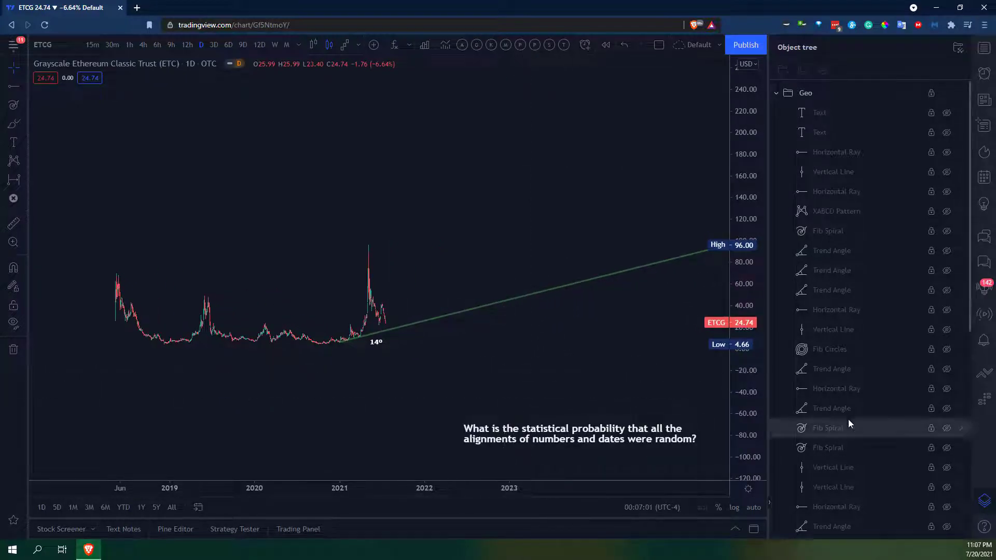
pyautogui.scroll(-7, 848, 420)
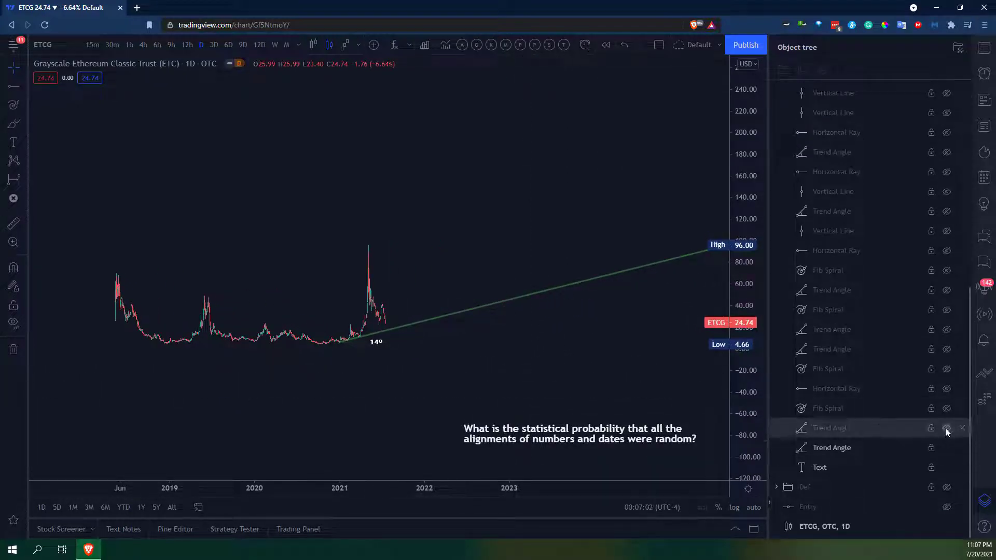
pyautogui.scroll(3, 362, 356)
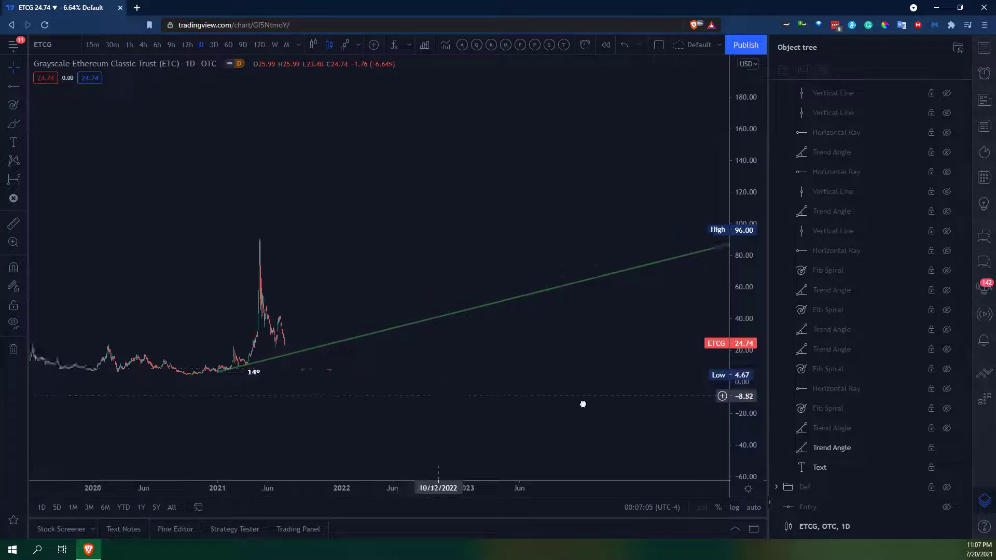
pyautogui.moveTo(584, 405); pyautogui.dragTo(470, 385)
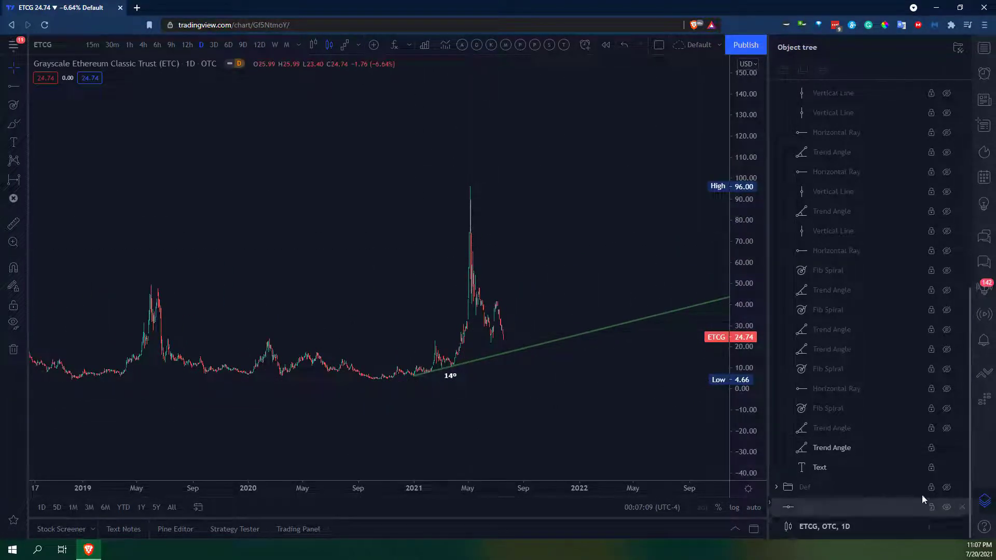
pyautogui.click(948, 428)
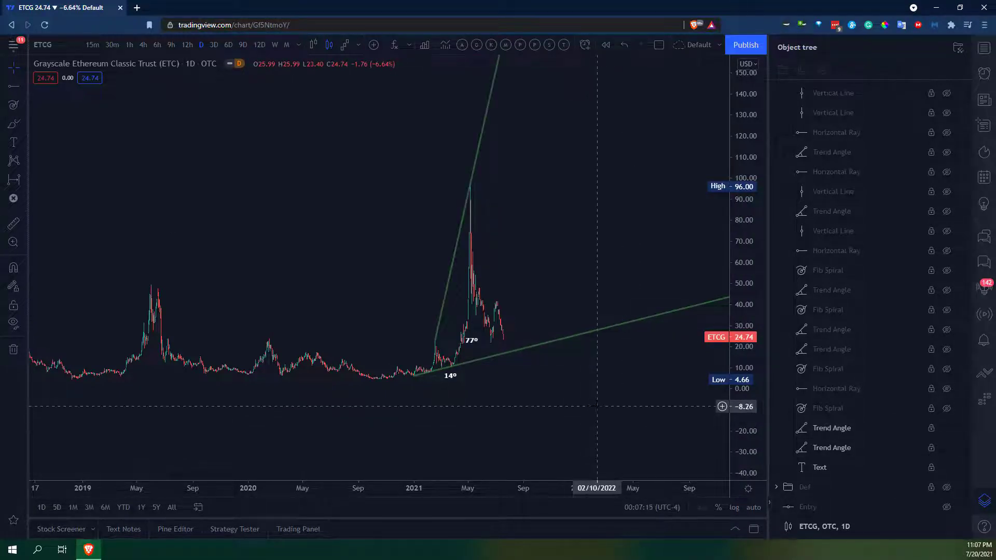
pyautogui.moveTo(588, 414); pyautogui.dragTo(525, 416)
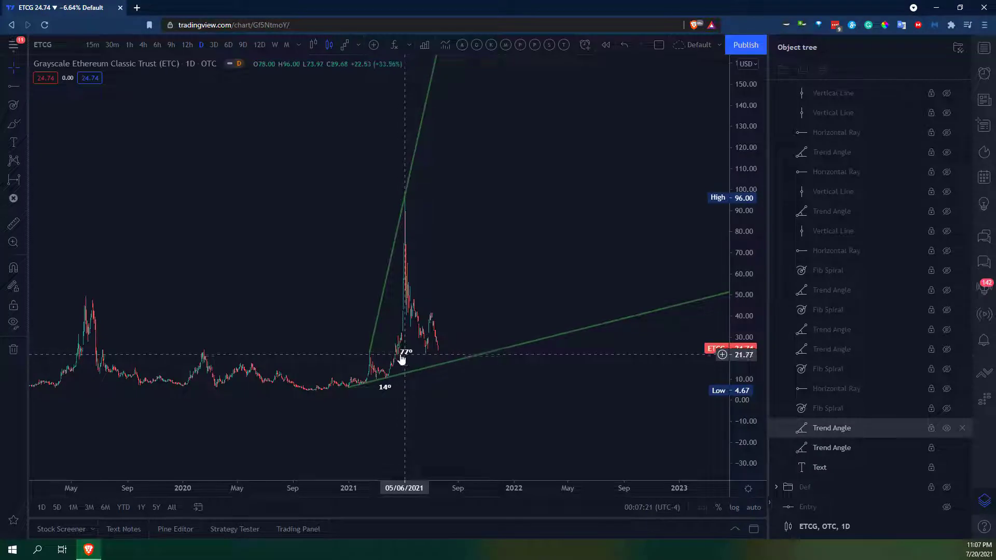
# Step: Show the fib spiral that starts at the 96.00 high and the horizontal ray at 131.14 touching its upper arc
pyautogui.click(947, 409)
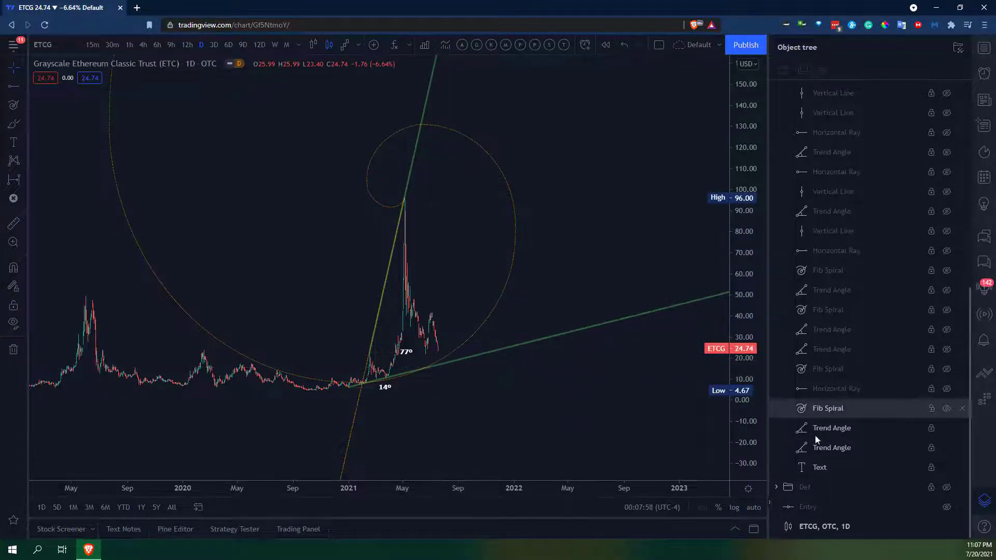
pyautogui.moveTo(626, 383); pyautogui.dragTo(660, 412)
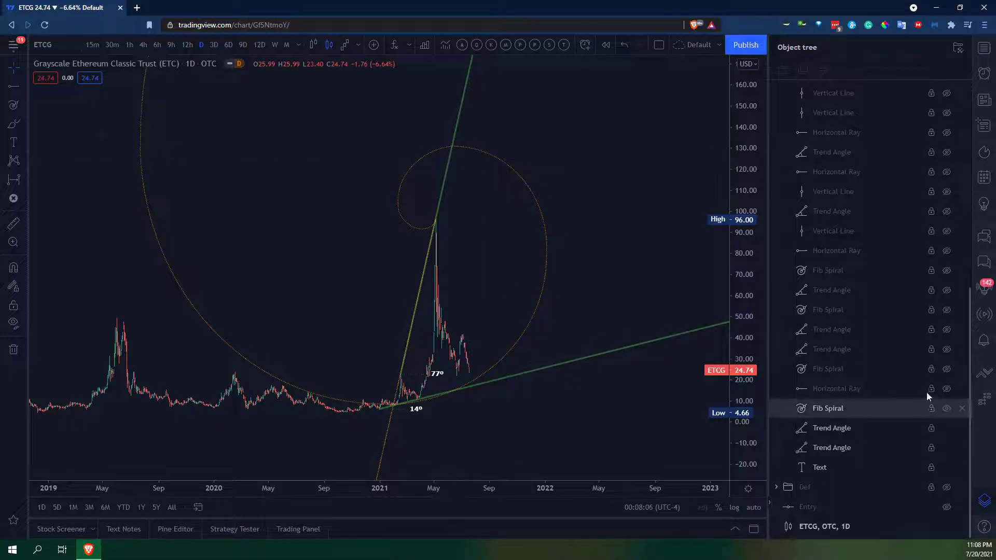
pyautogui.click(948, 390)
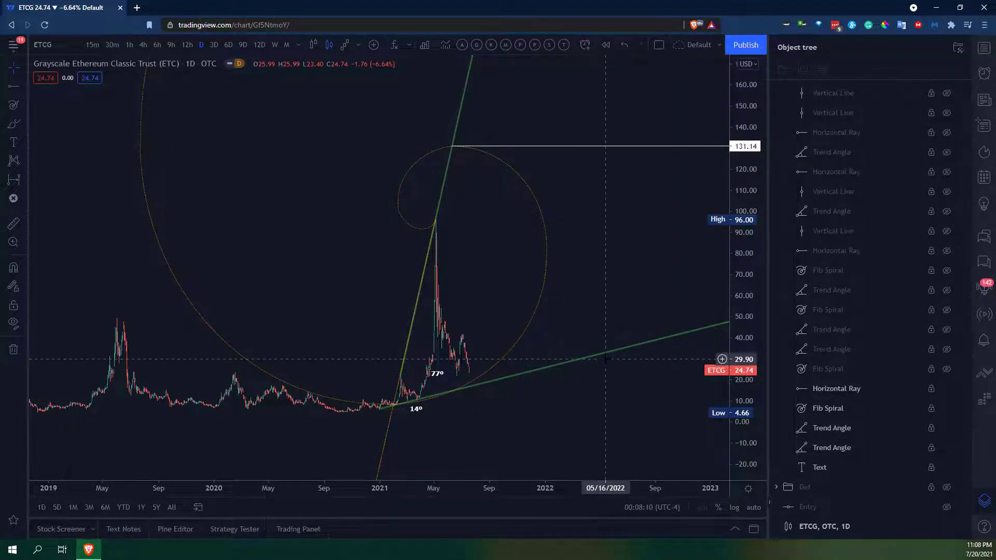
pyautogui.moveTo(596, 410); pyautogui.dragTo(596, 425)
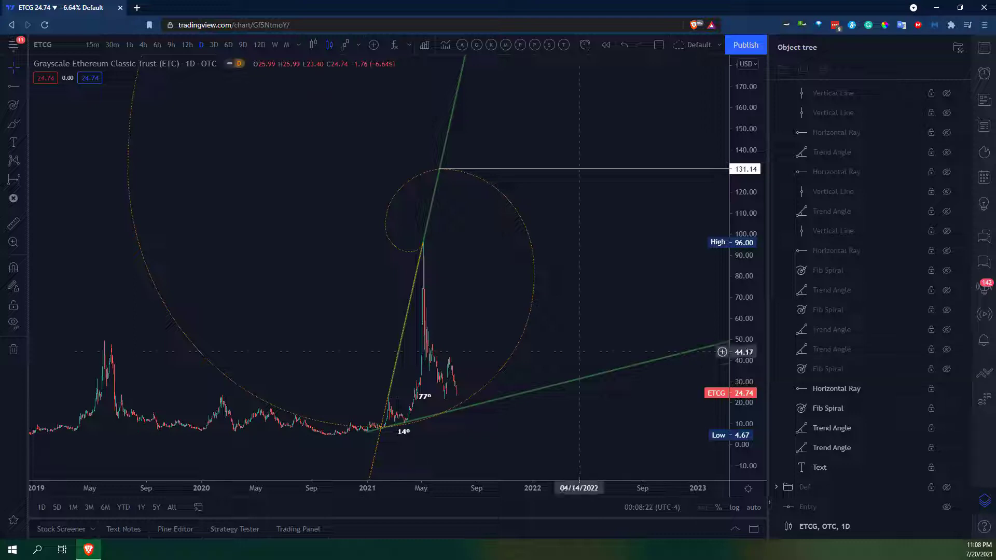
pyautogui.moveTo(568, 424); pyautogui.dragTo(602, 408)
pyautogui.scroll(-3, 602, 408)
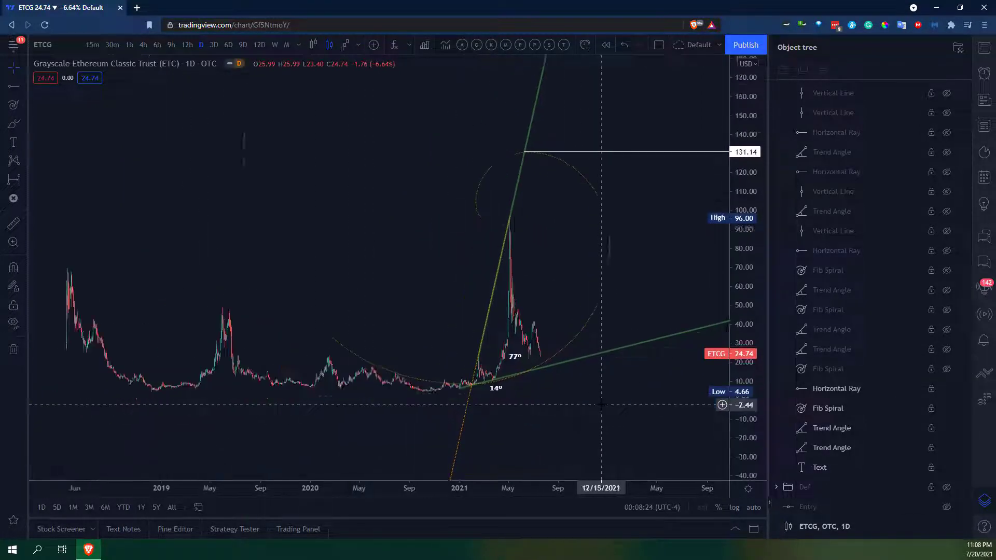
# Step: Show the fib spiral that starts at the 2018 high and the 151° trend angle running down along its axis
pyautogui.click(948, 368)
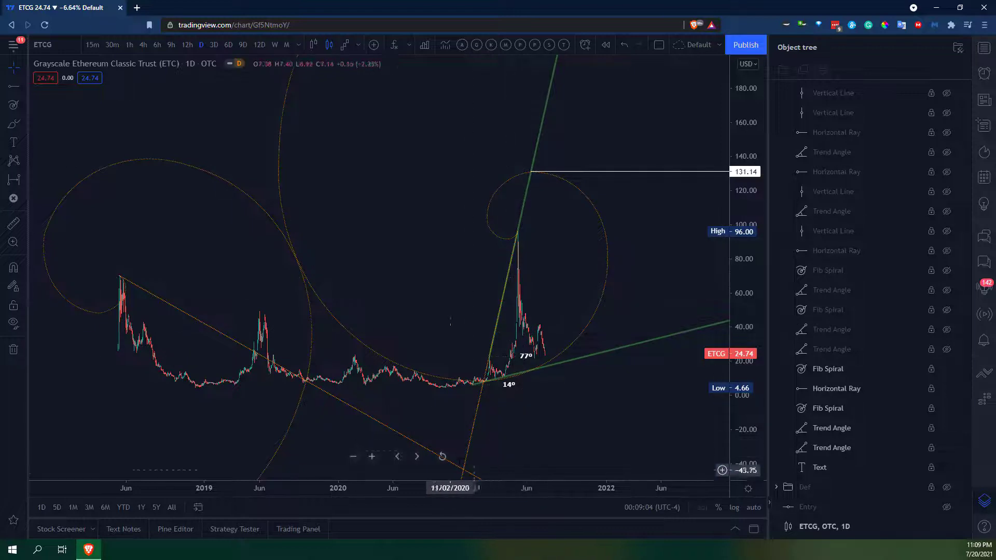
pyautogui.click(948, 350)
pyautogui.moveTo(610, 399); pyautogui.dragTo(631, 386)
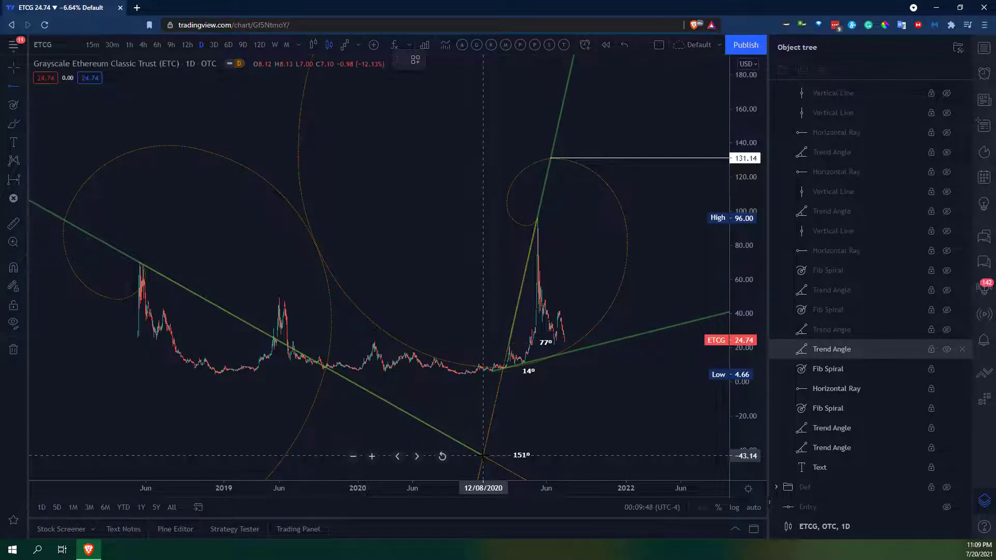
# Step: Draw a horizontal ray at about -43.14 from the point where the axes of the two spirals cross
pyautogui.hotkey('alt', 'j')
pyautogui.click(487, 456)
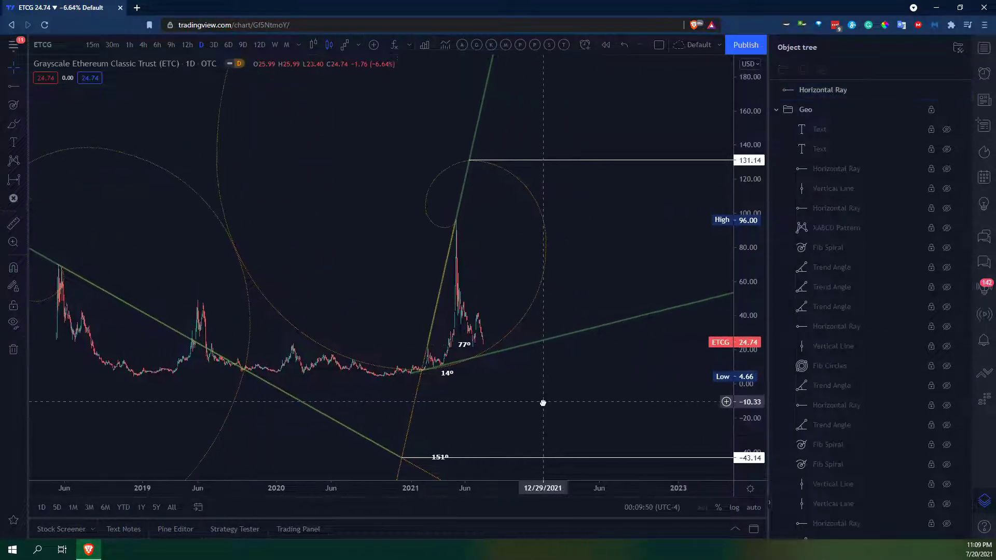
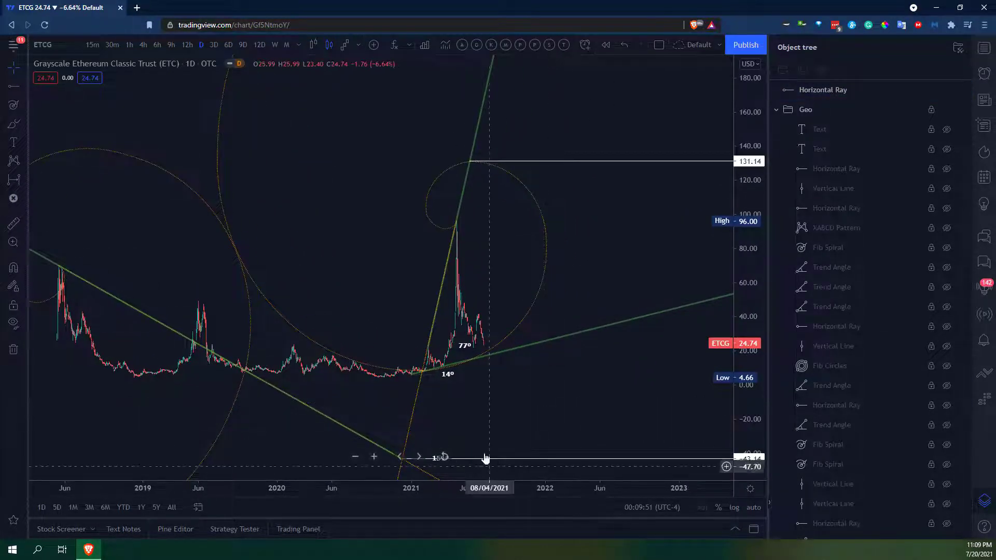
pyautogui.moveTo(327, 348); pyautogui.dragTo(376, 352)
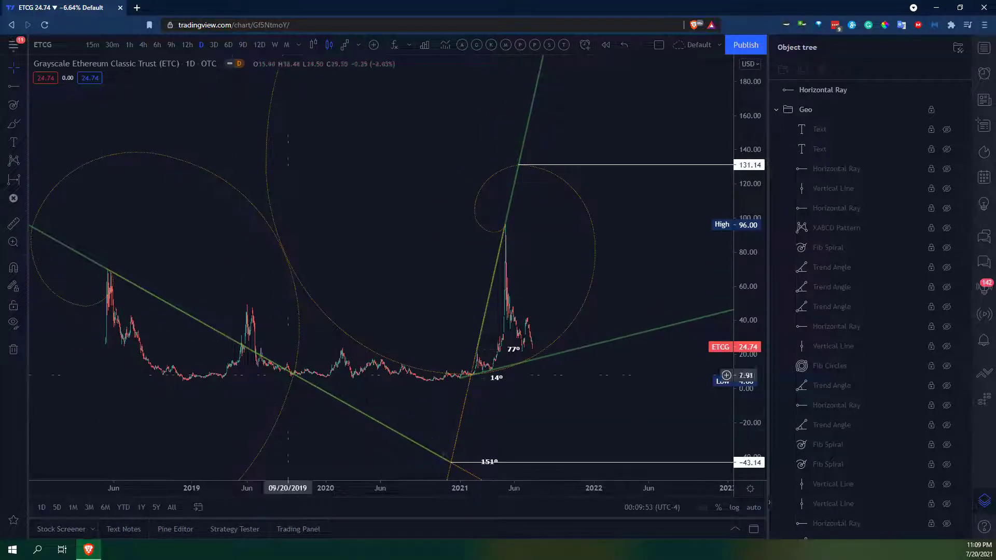
pyautogui.moveTo(639, 434); pyautogui.dragTo(663, 391)
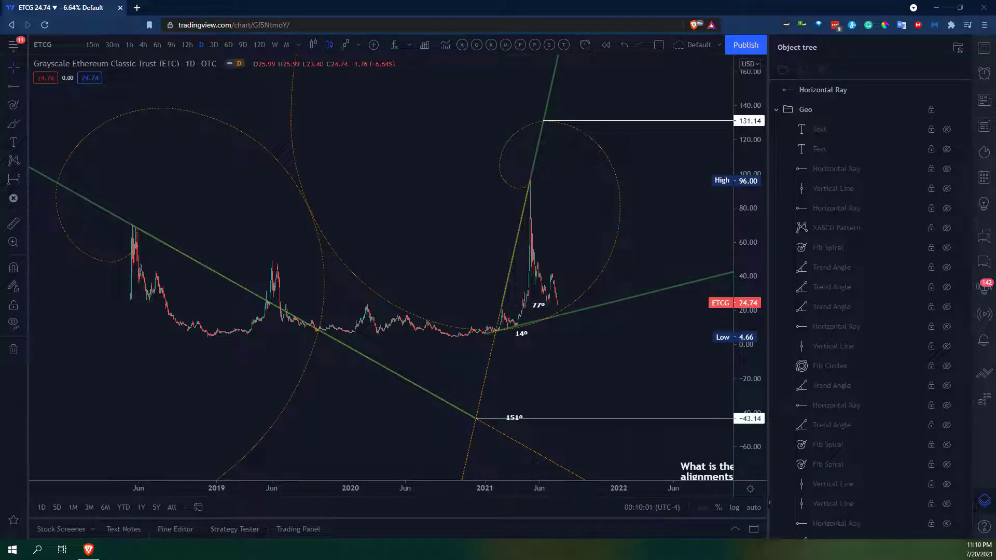
# Step: Show the hidden 61° trend angle that rises from the crossing point of the two spiral axes
pyautogui.scroll(-8, 939, 418)
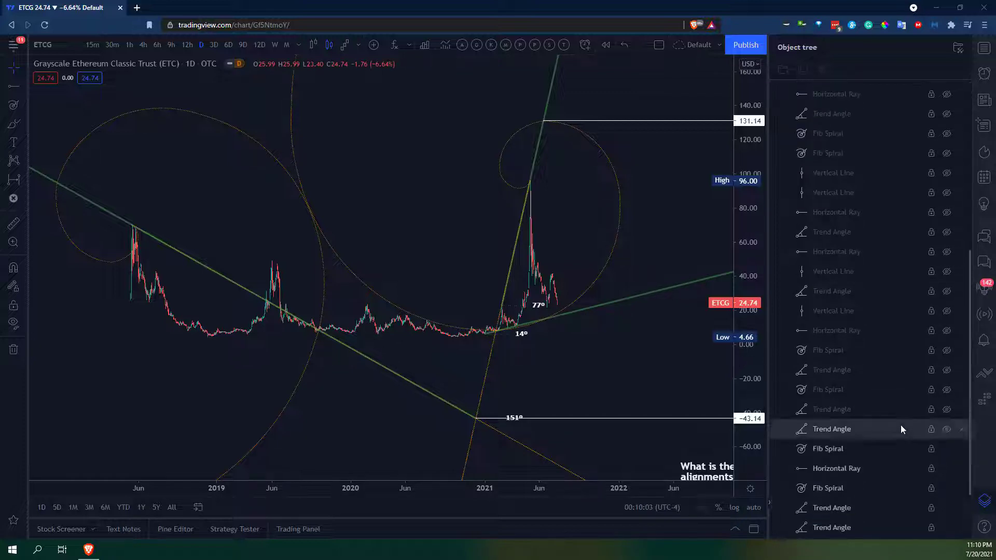
pyautogui.click(946, 330)
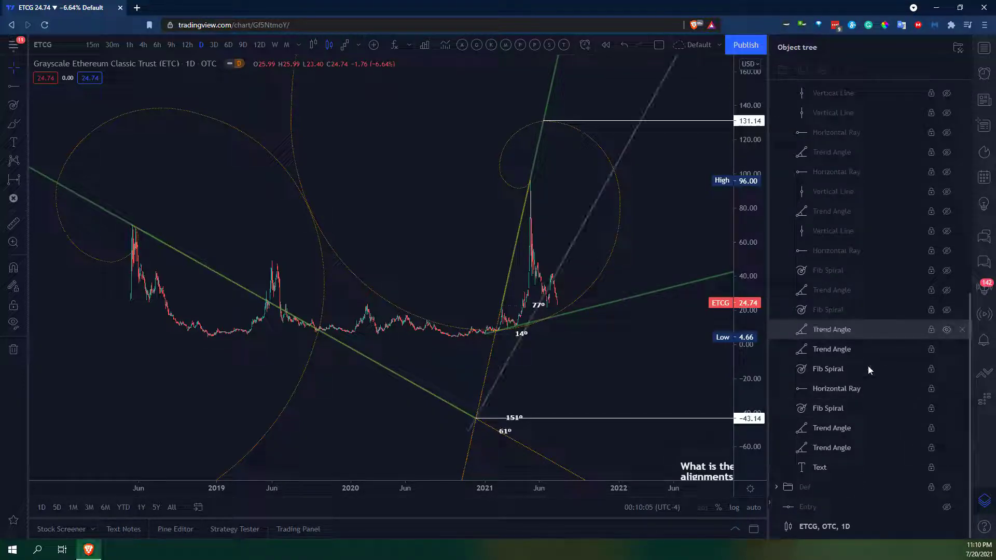
pyautogui.moveTo(608, 360); pyautogui.dragTo(517, 405)
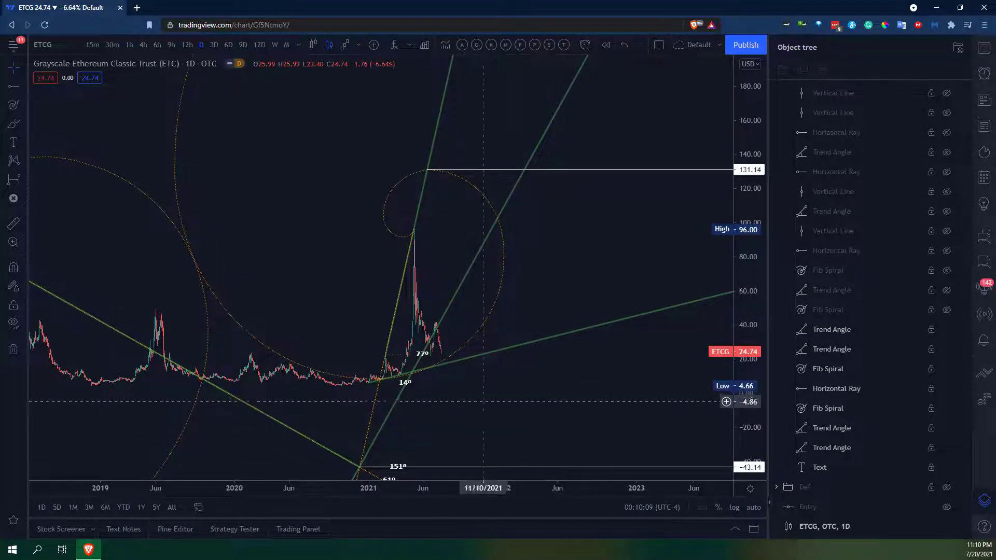
pyautogui.click(413, 382)
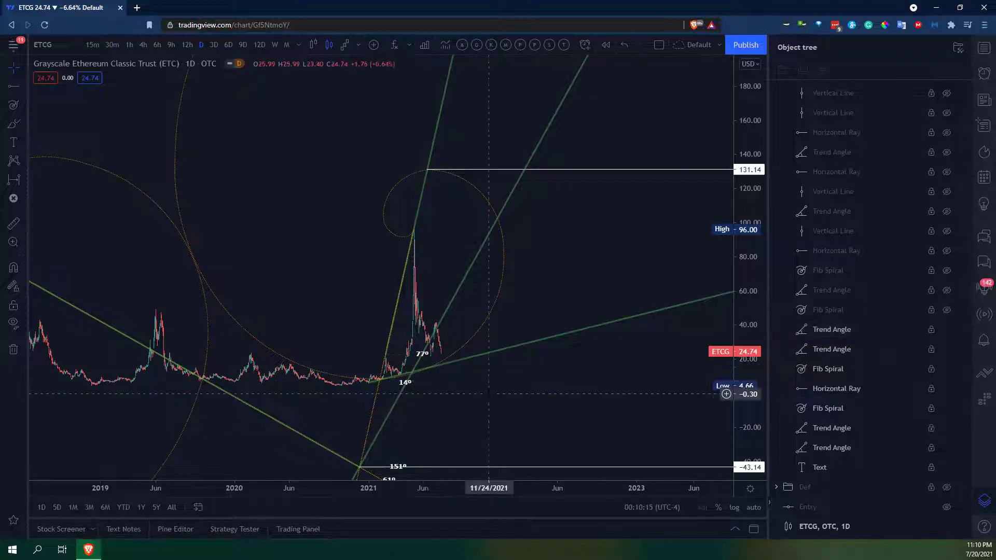
# Step: Show the third fib spiral, which starts at the axes' crossing point and follows the 61° trend angle
pyautogui.scroll(-4, 535, 431)
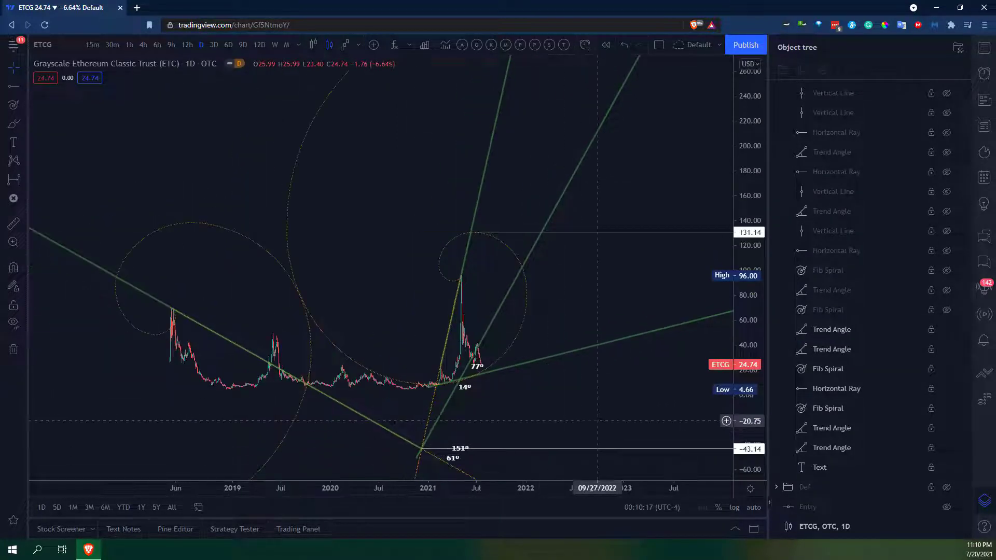
pyautogui.scroll(-5, 597, 442)
pyautogui.moveTo(670, 375); pyautogui.dragTo(365, 413)
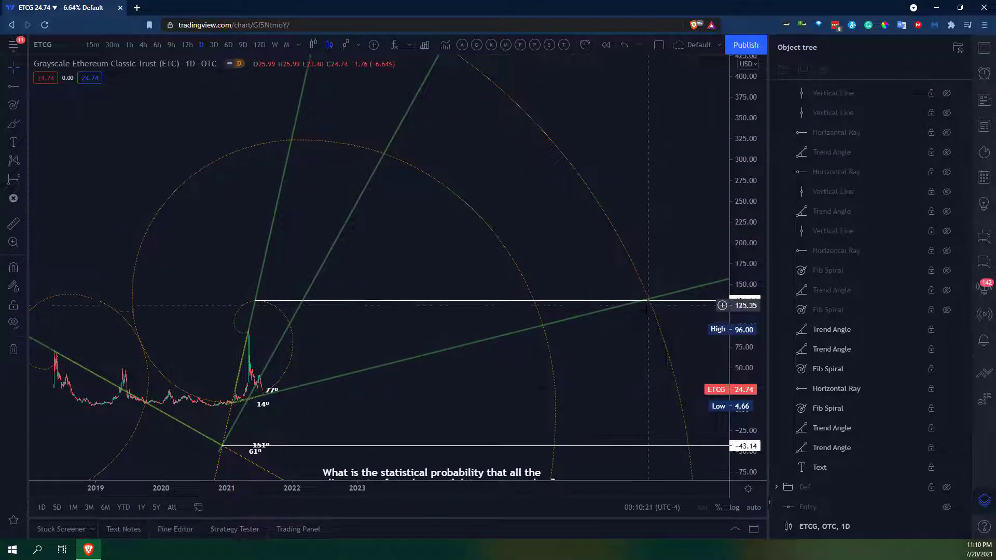
pyautogui.moveTo(84, 309)
pyautogui.mouseDown()
pyautogui.moveTo(126, 320)
pyautogui.moveTo(136, 305)
pyautogui.mouseUp()
pyautogui.click(136, 304)
pyautogui.moveTo(183, 406); pyautogui.dragTo(202, 389)
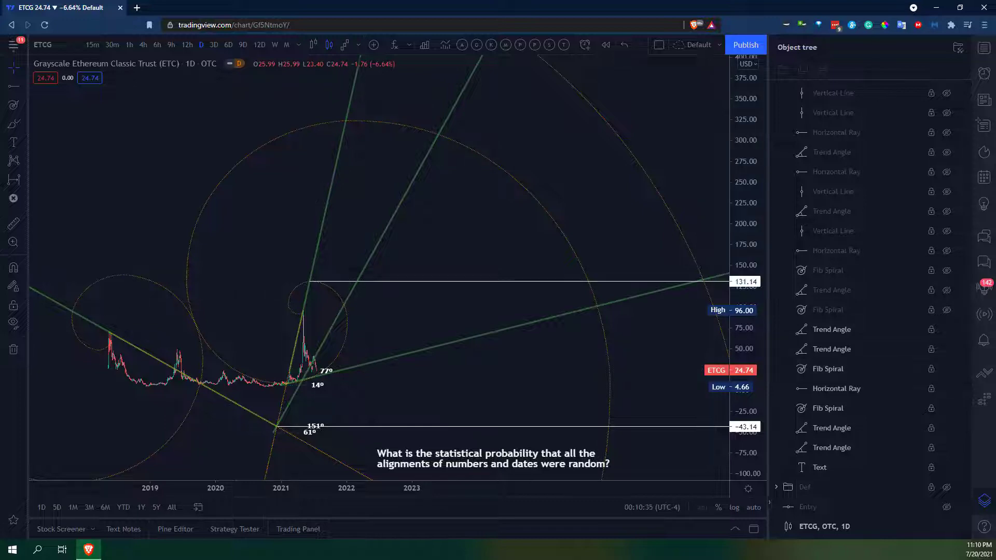
pyautogui.click(947, 309)
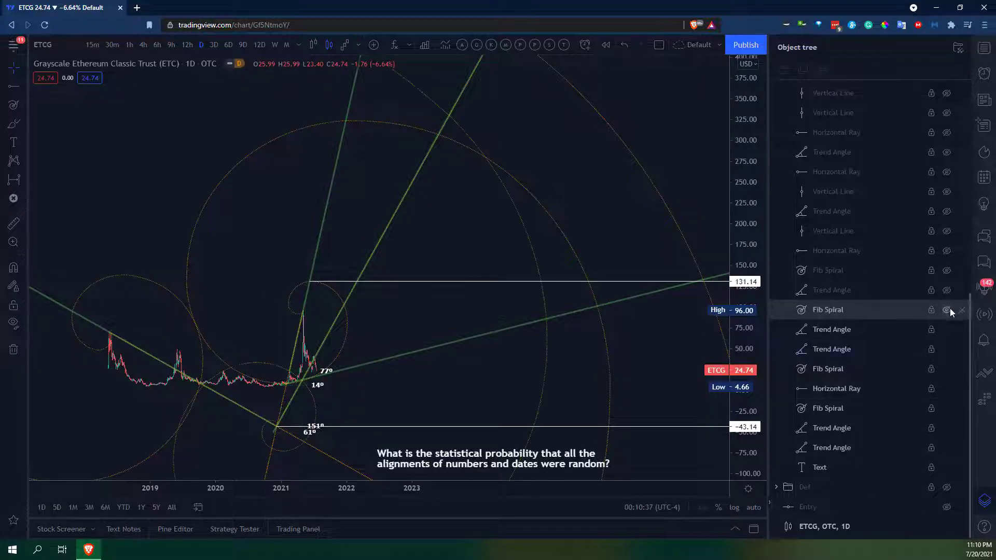
pyautogui.moveTo(369, 423); pyautogui.dragTo(474, 365)
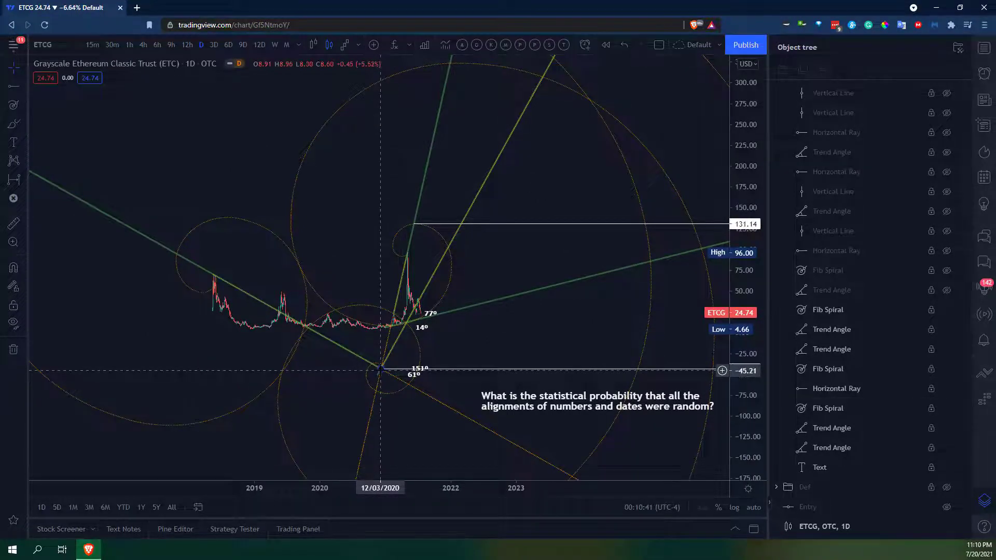
pyautogui.scroll(5, 668, 365)
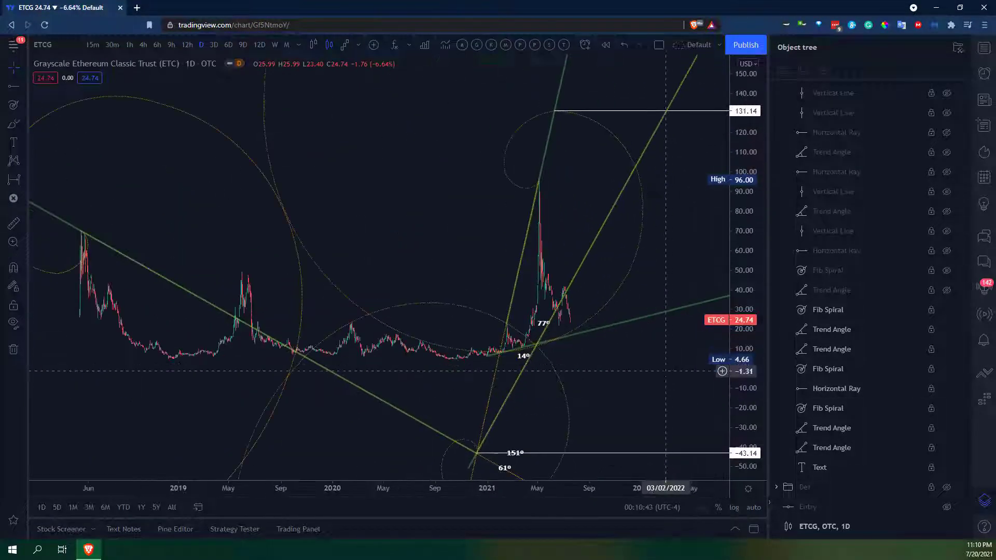
pyautogui.scroll(2, 667, 365)
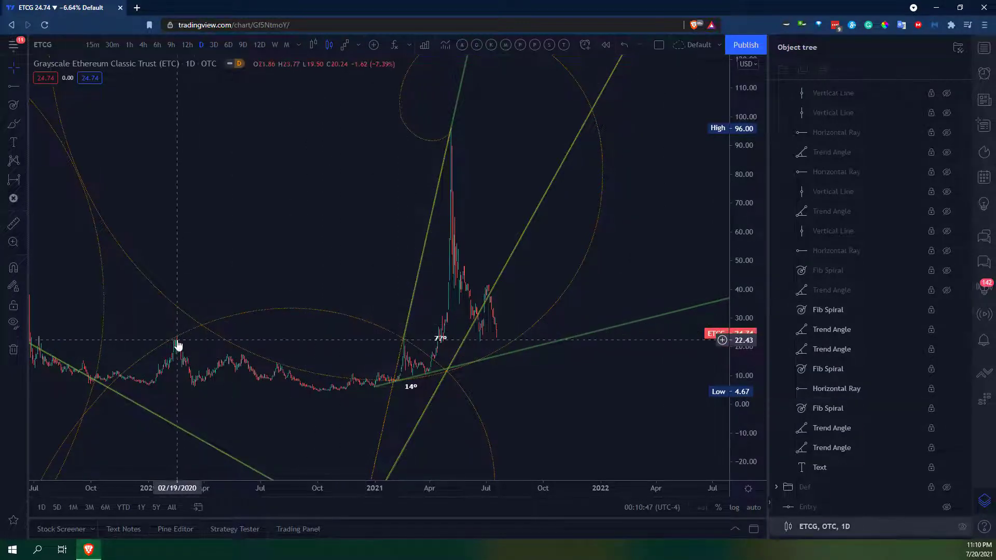
# Step: Show the hidden 6° trend angle that starts at the 2018 high and inspect where it crosses the 14° trend angle
pyautogui.scroll(-2, 192, 364)
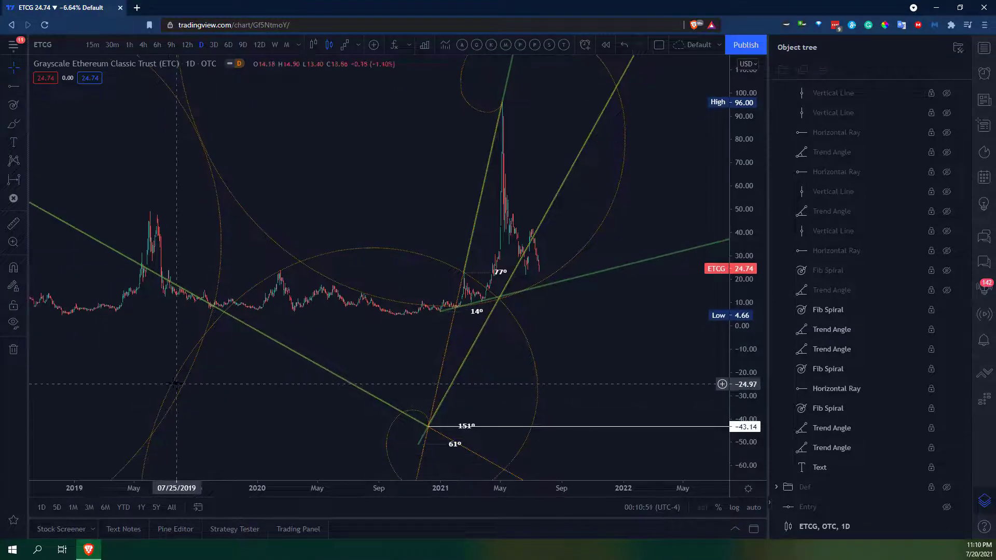
pyautogui.scroll(-1, 494, 429)
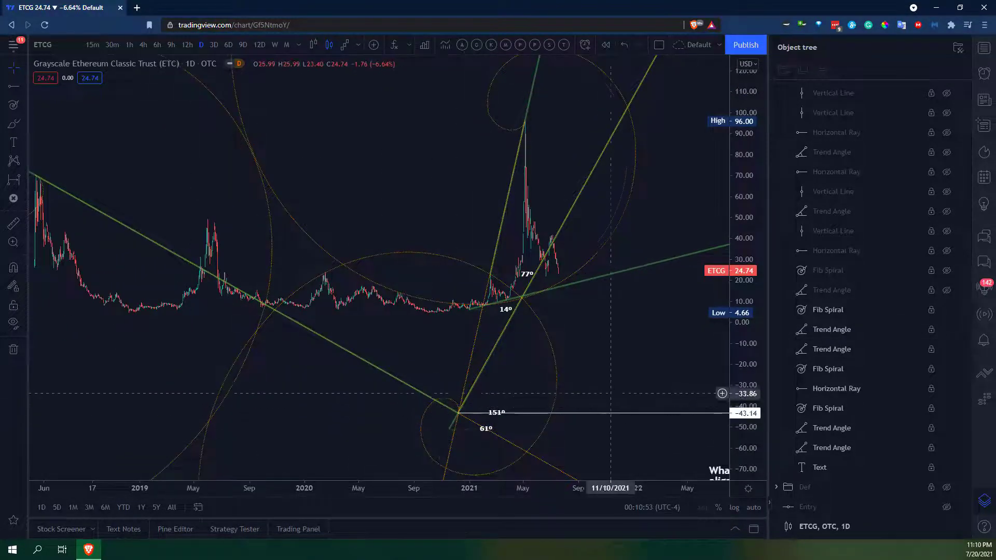
pyautogui.scroll(-2, 493, 429)
pyautogui.moveTo(493, 389); pyautogui.dragTo(507, 411)
pyautogui.scroll(-1, 515, 422)
pyautogui.scroll(-4, 507, 411)
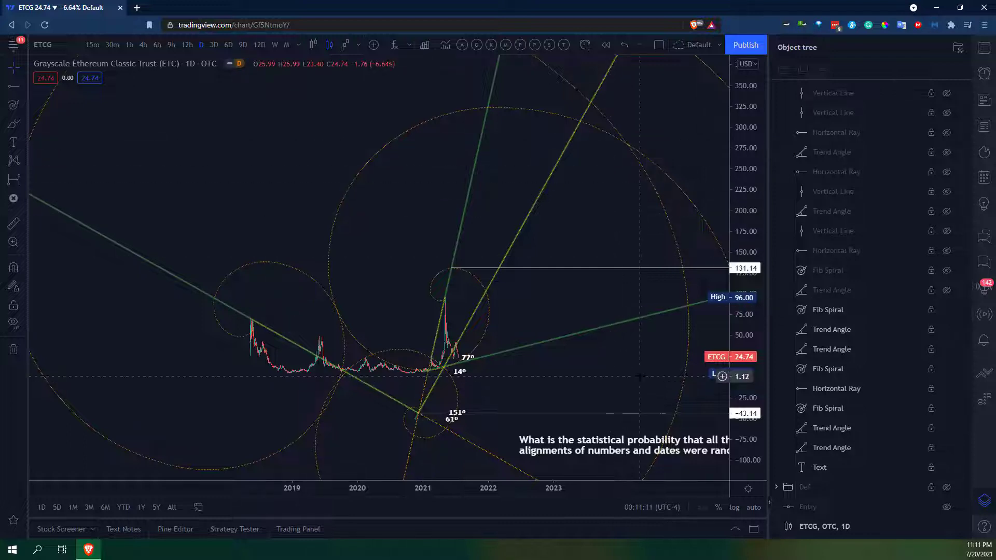
pyautogui.hscroll(3, 554, 367)
pyautogui.click(947, 291)
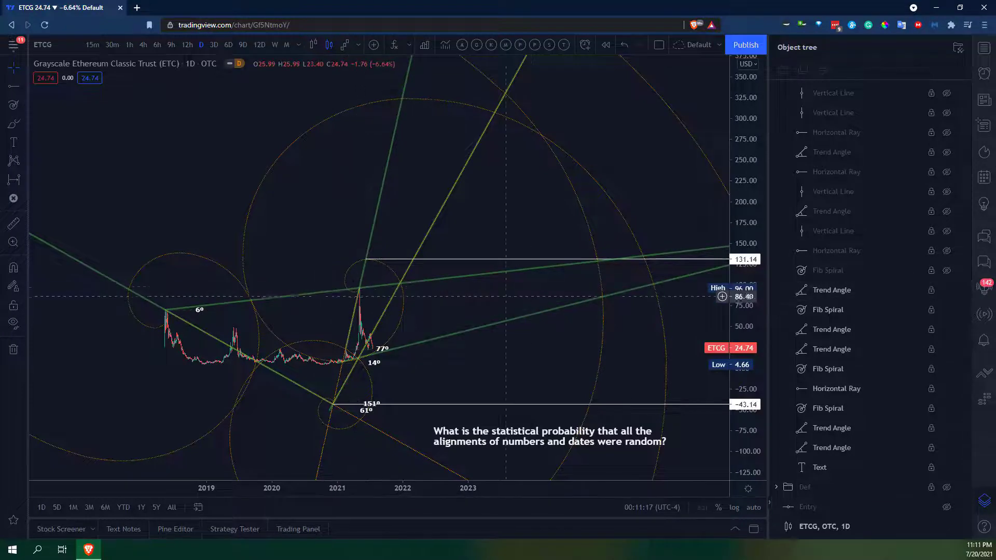
pyautogui.hscroll(5, 395, 313)
pyautogui.hscroll(2, 633, 275)
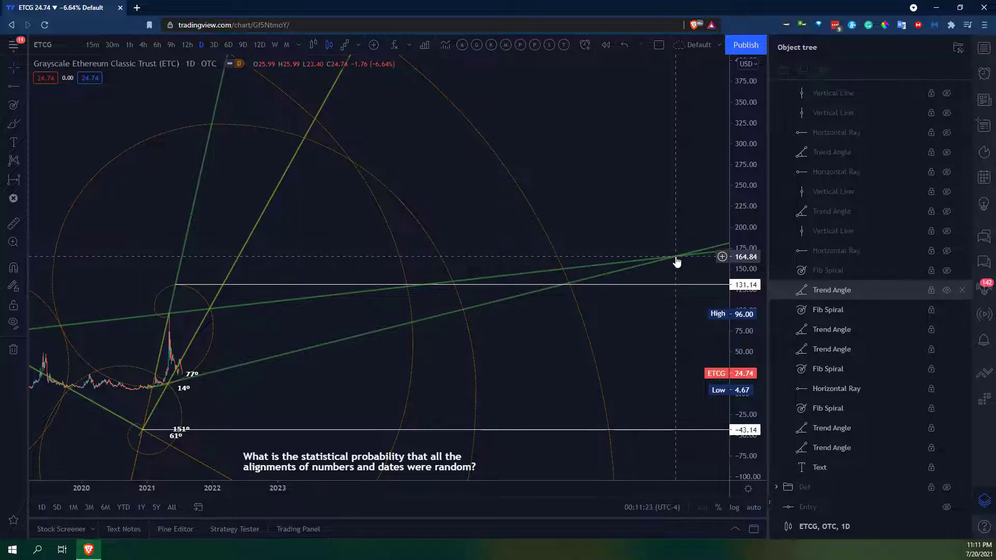
# Step: Show the hidden fib spiral that starts at the 2021 high on the 6° trend angle and check its anchor points and top crossing
pyautogui.click(947, 271)
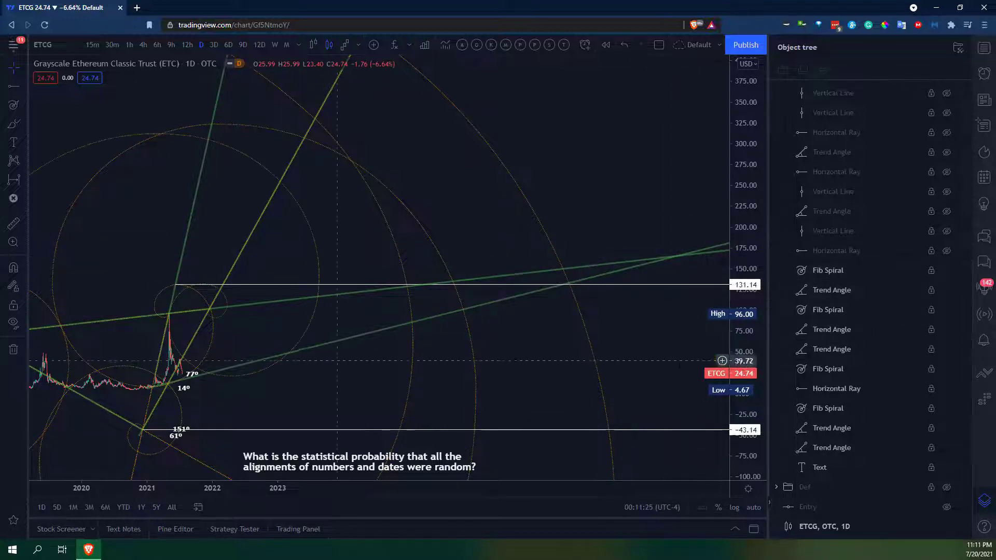
pyautogui.moveTo(327, 397); pyautogui.dragTo(616, 402)
pyautogui.scroll(4, 616, 402)
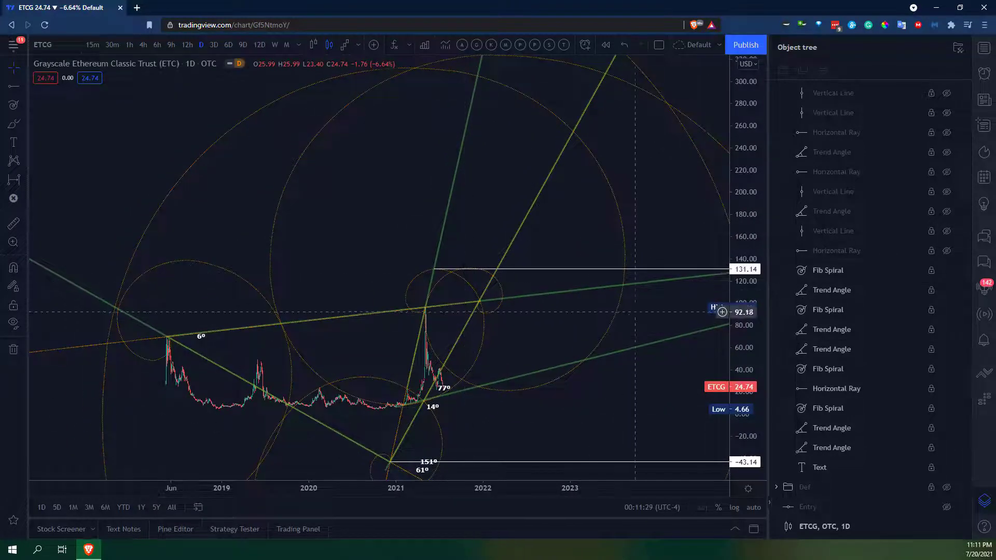
pyautogui.click(618, 316)
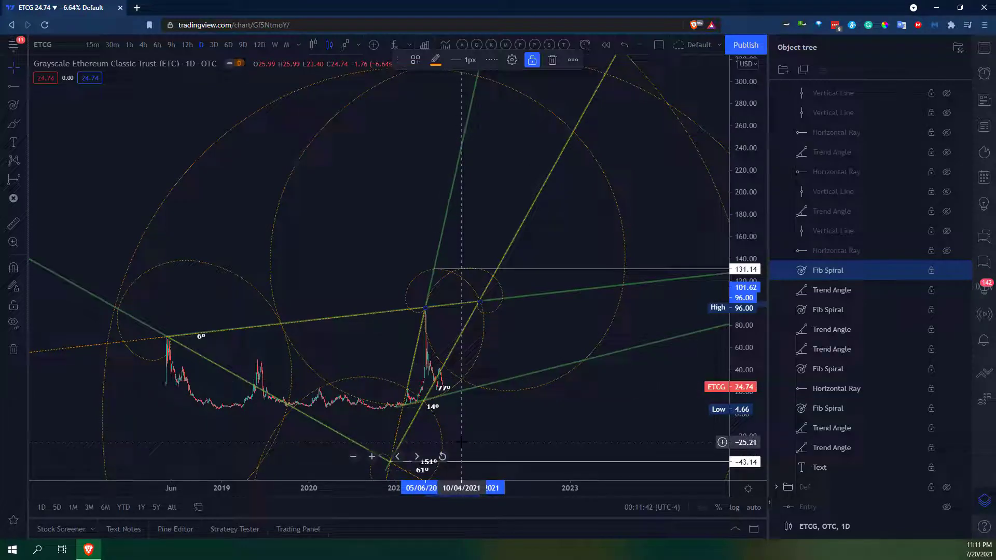
pyautogui.moveTo(420, 73); pyautogui.dragTo(391, 133)
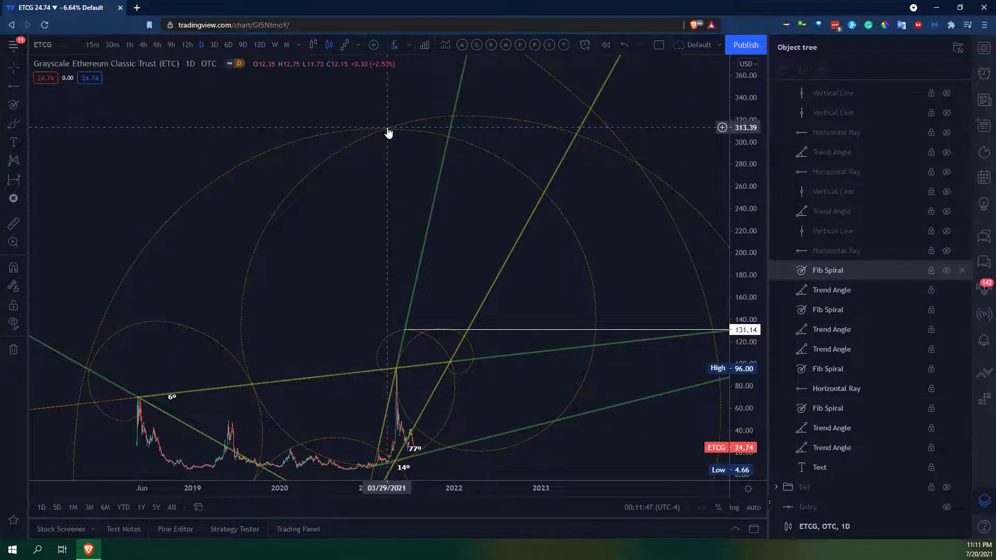
pyautogui.scroll(-3, 382, 154)
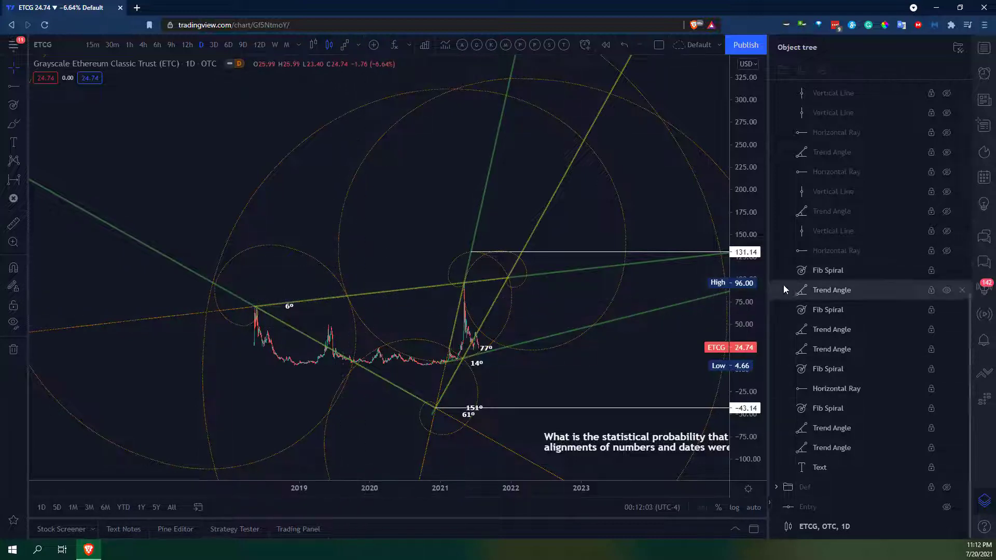
# Step: Show the horizontal ray at 312.12 and the vertical line at 03/22/2021 where the two large fib spirals cross
pyautogui.click(947, 253)
pyautogui.moveTo(452, 117); pyautogui.dragTo(369, 145)
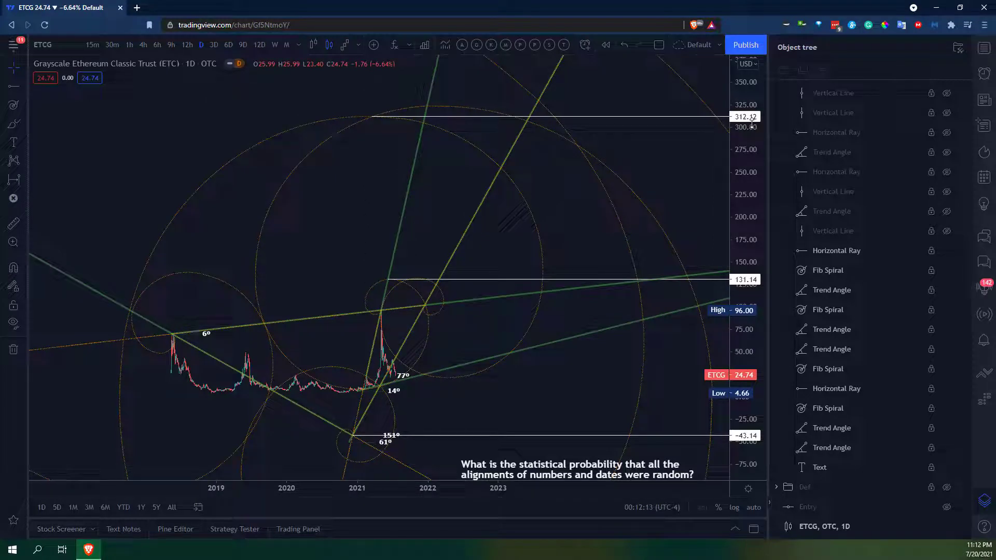
pyautogui.click(946, 231)
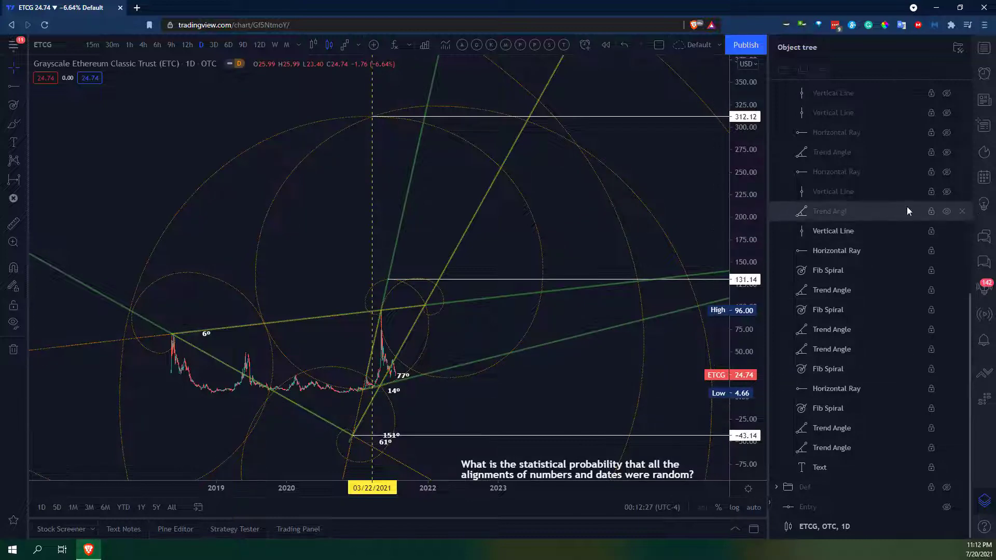
# Step: Show the second 77° trend angle and the vertical line at 12/16/2021 through the crossing of the 6° and 61° trend angles
pyautogui.click(948, 211)
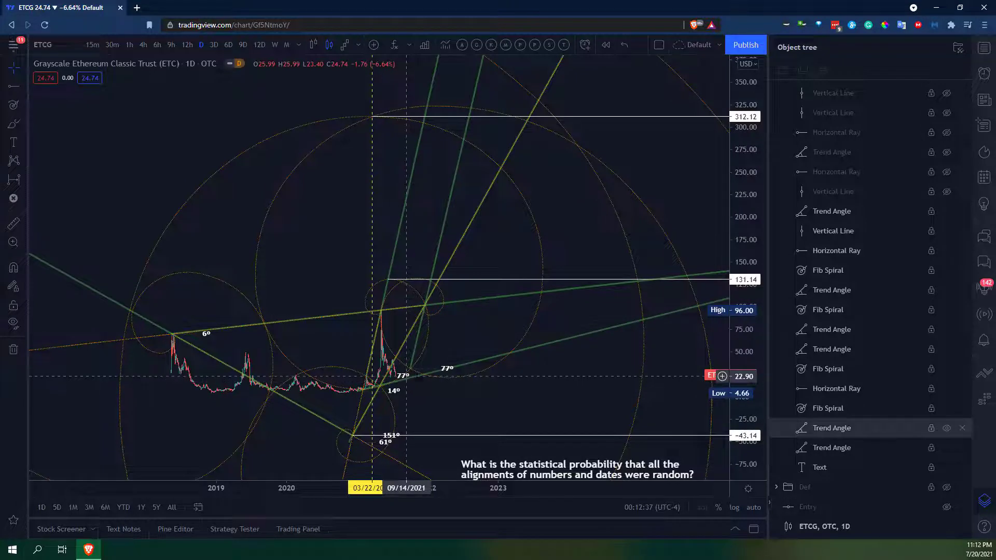
pyautogui.moveTo(543, 393); pyautogui.dragTo(564, 387)
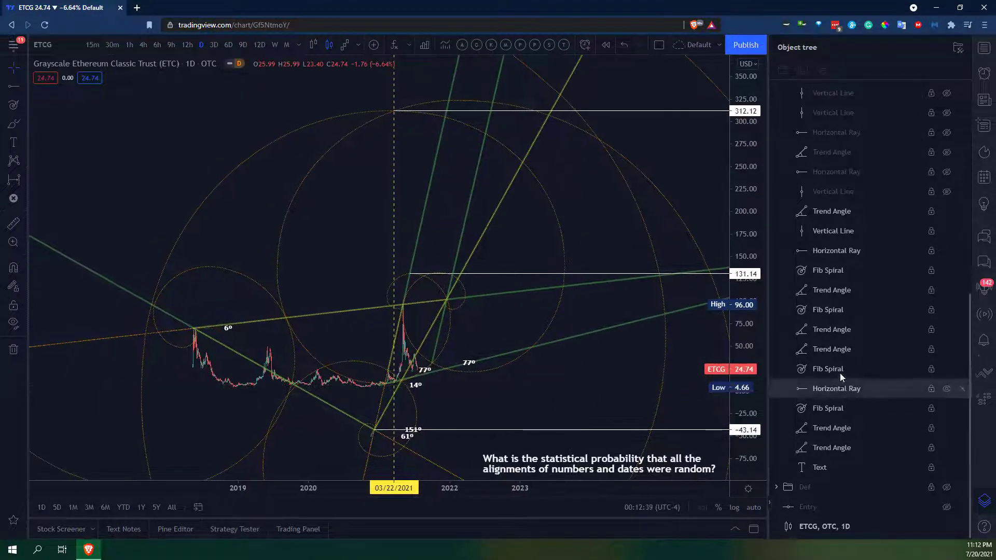
pyautogui.click(946, 192)
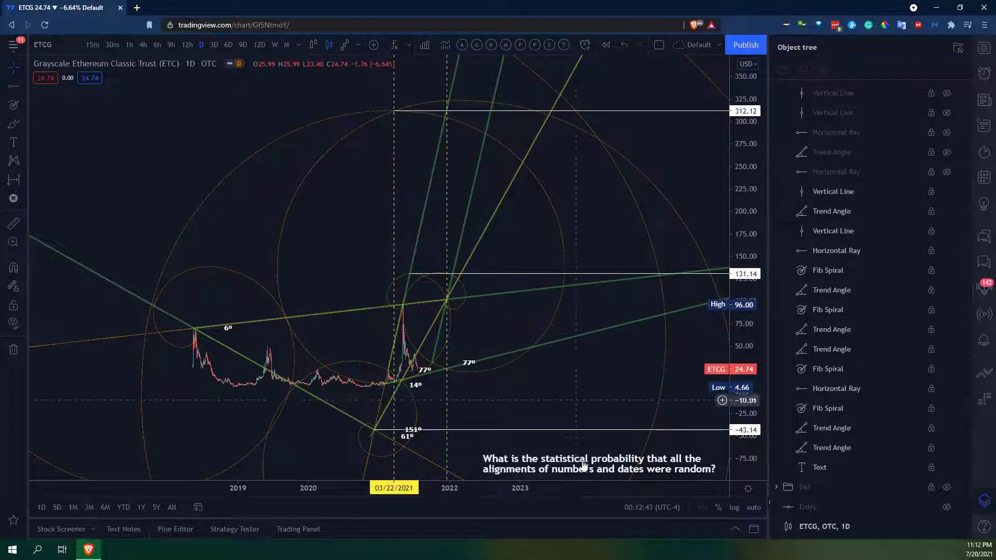
pyautogui.click(448, 417)
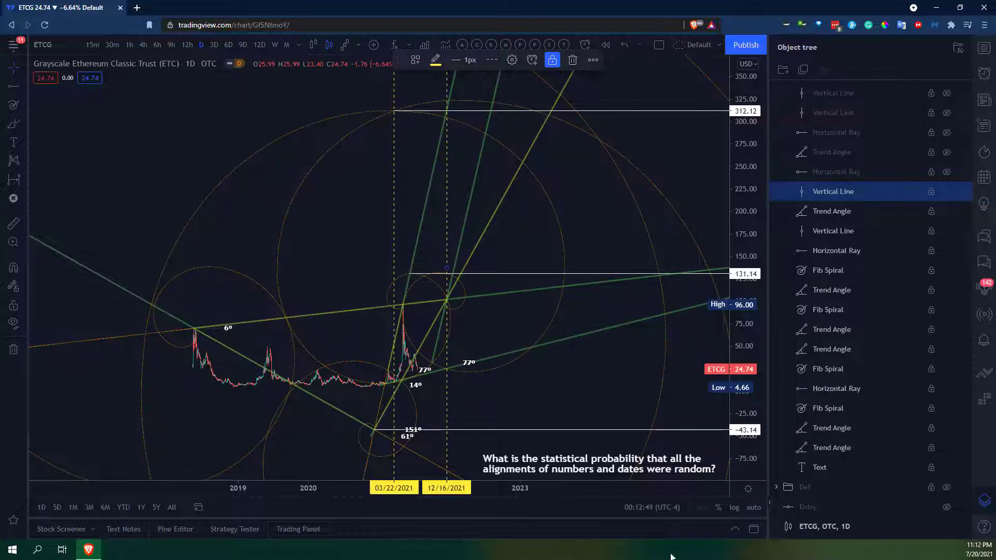
# Step: Show the hidden horizontal ray at 102.16 that starts where the 6° and 61° trend angles cross
pyautogui.moveTo(583, 403); pyautogui.dragTo(583, 432)
pyautogui.click(947, 173)
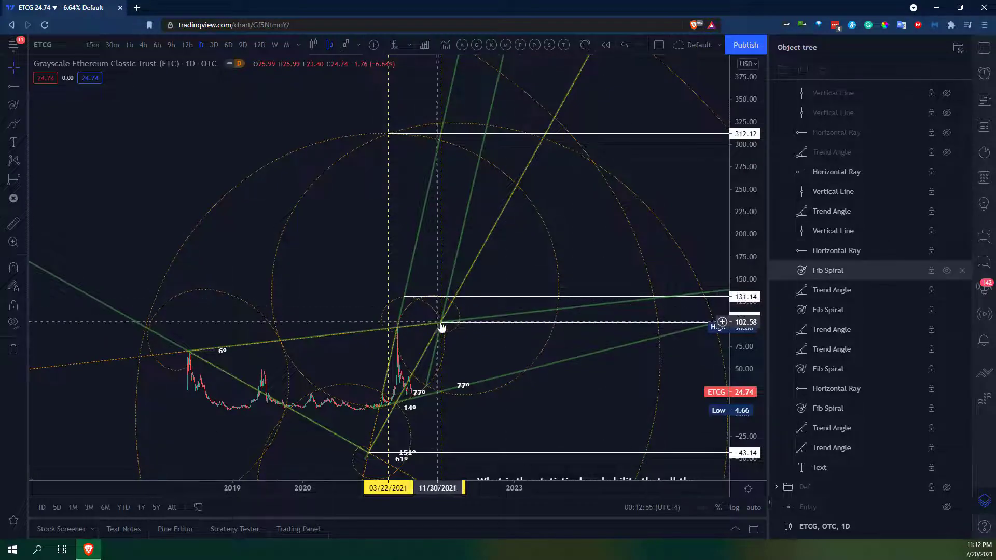
pyautogui.moveTo(584, 418); pyautogui.dragTo(563, 396)
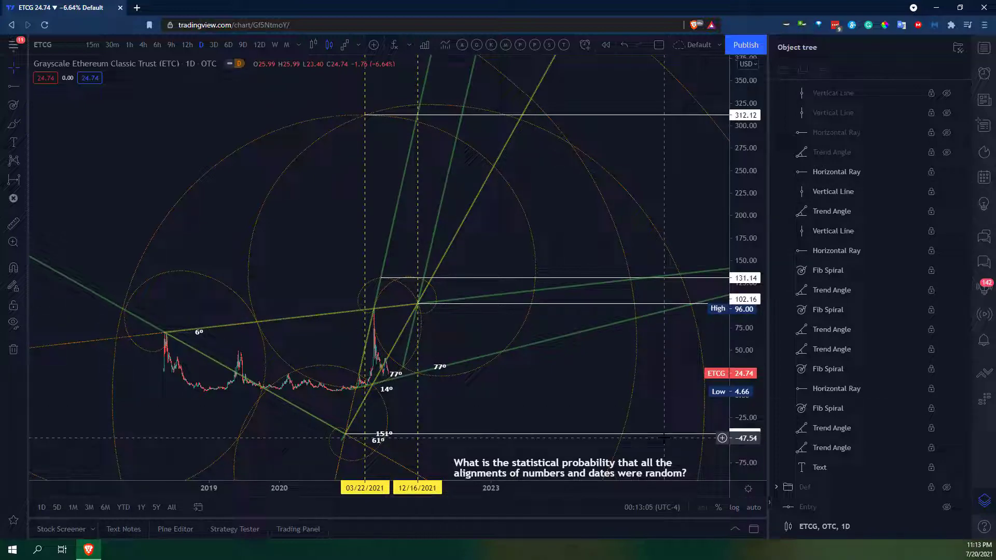
pyautogui.moveTo(570, 442); pyautogui.dragTo(571, 397)
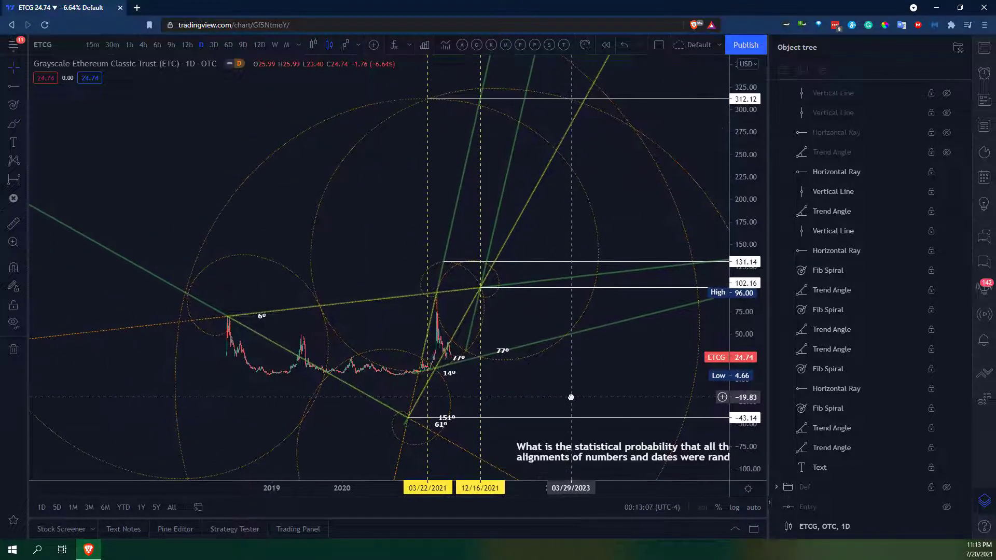
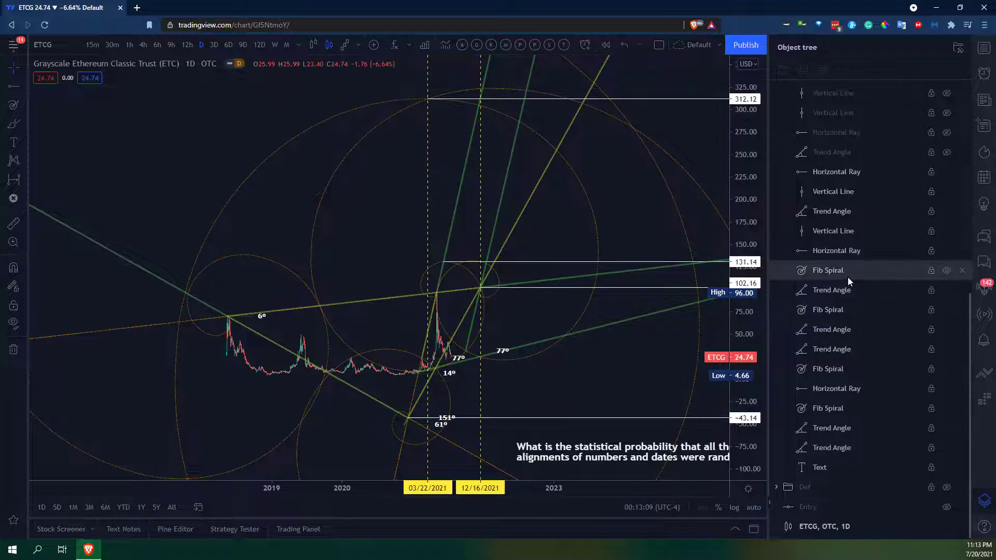
# Step: Show the hidden 49° trend angle that rises from the -43.14 crossing point and inspect its intersections with the large spirals
pyautogui.scroll(2, 859, 299)
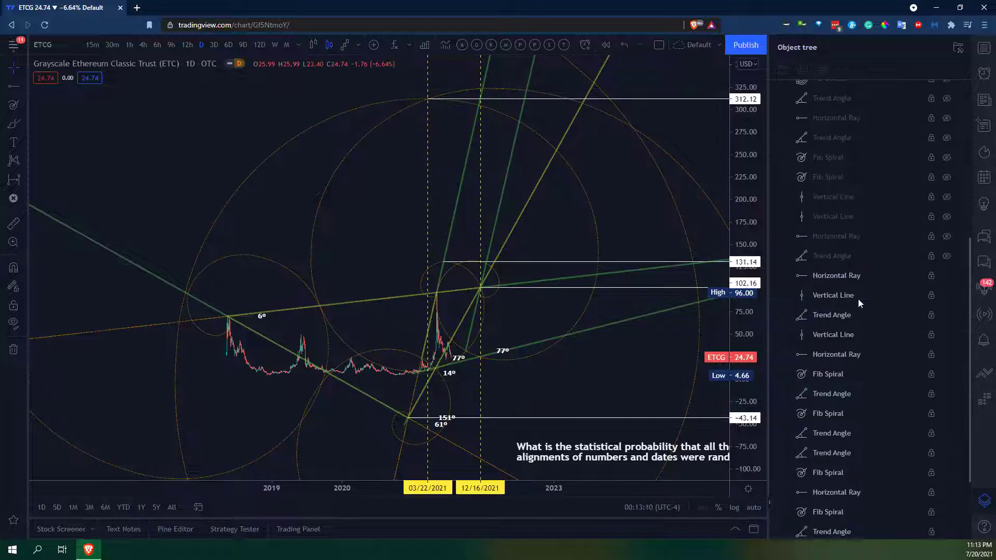
pyautogui.click(948, 256)
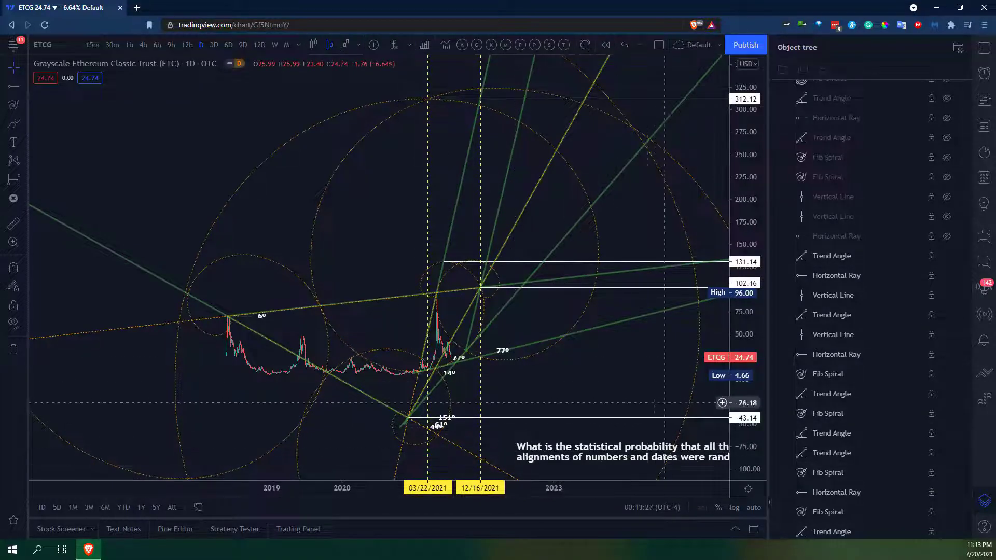
pyautogui.moveTo(638, 366); pyautogui.dragTo(598, 409)
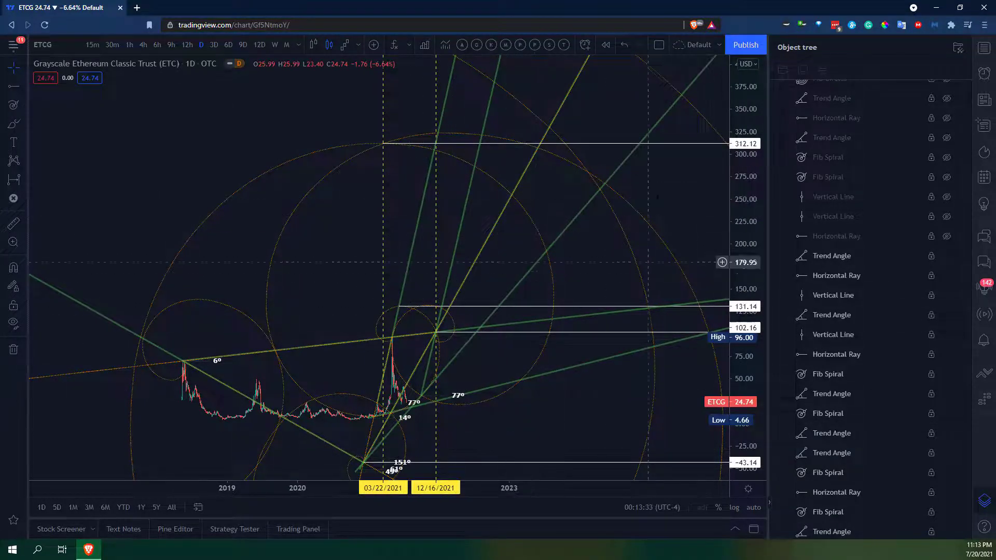
pyautogui.moveTo(668, 199); pyautogui.dragTo(506, 417)
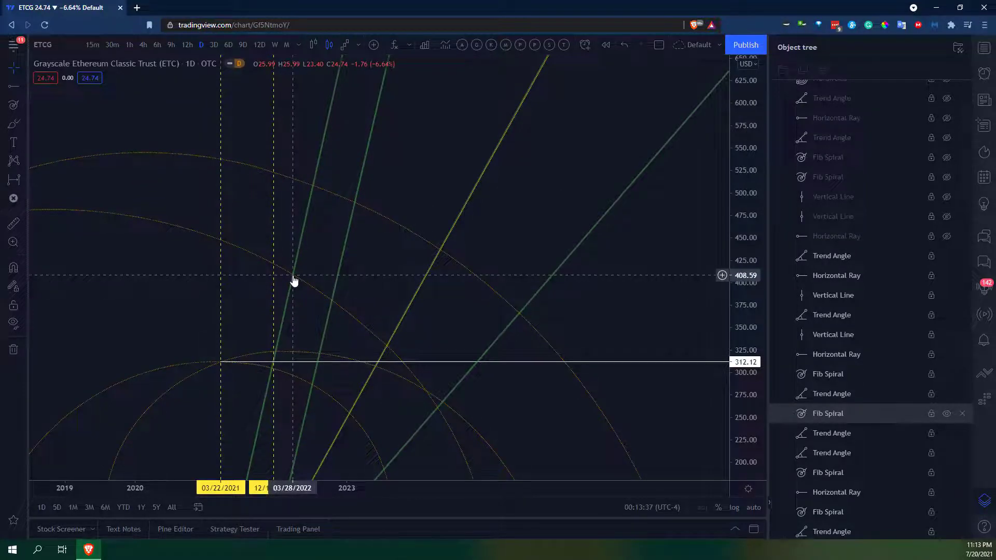
pyautogui.moveTo(422, 463); pyautogui.dragTo(515, 260)
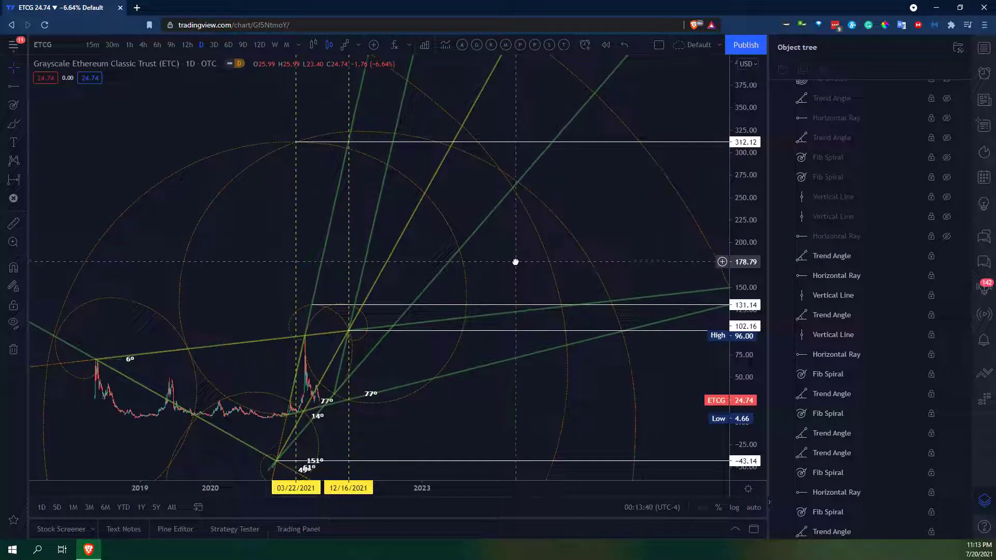
# Step: Show the horizontal ray at 18.21 and the vertical line at 08/12/2021 where the 49° and 14° trend angles cross
pyautogui.click(946, 237)
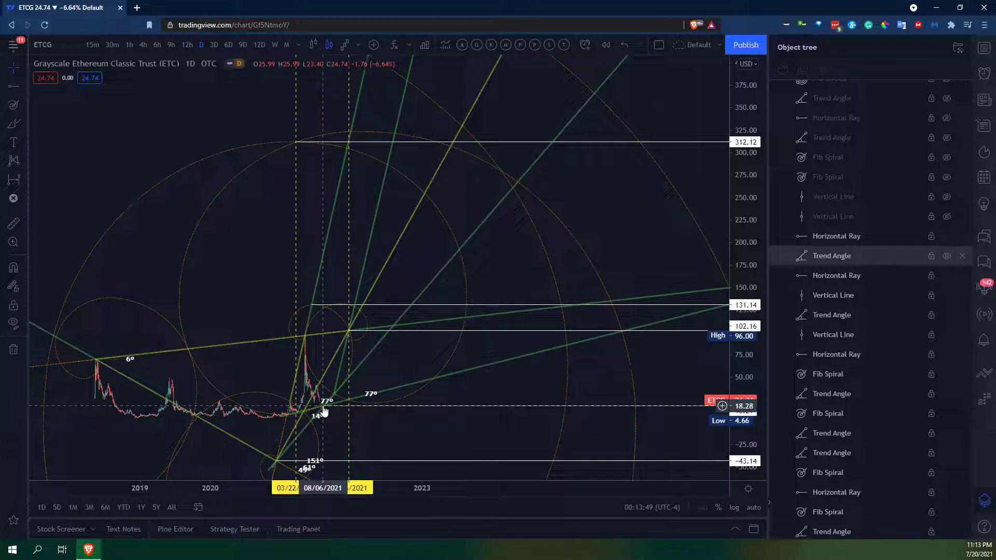
pyautogui.moveTo(470, 444); pyautogui.dragTo(550, 426)
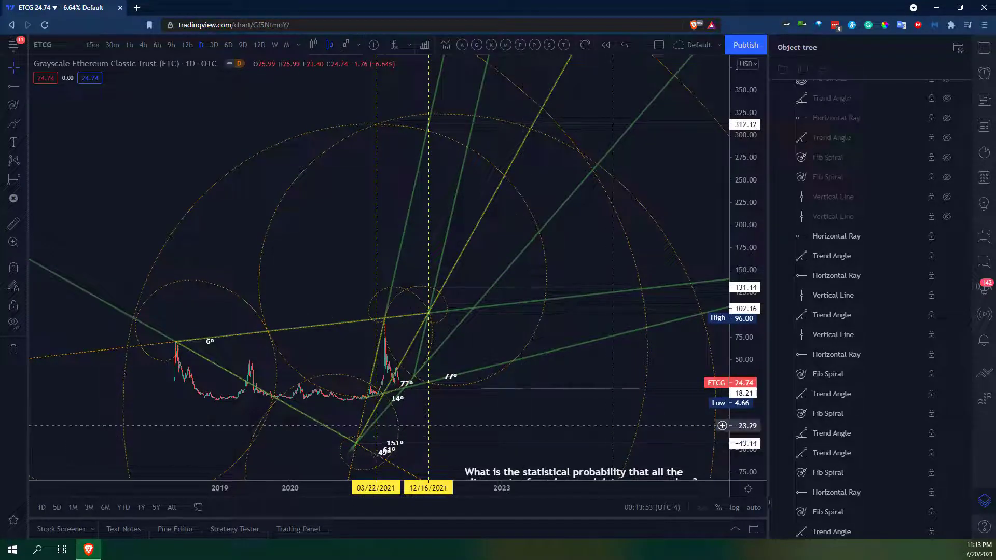
pyautogui.hscroll(2, 407, 426)
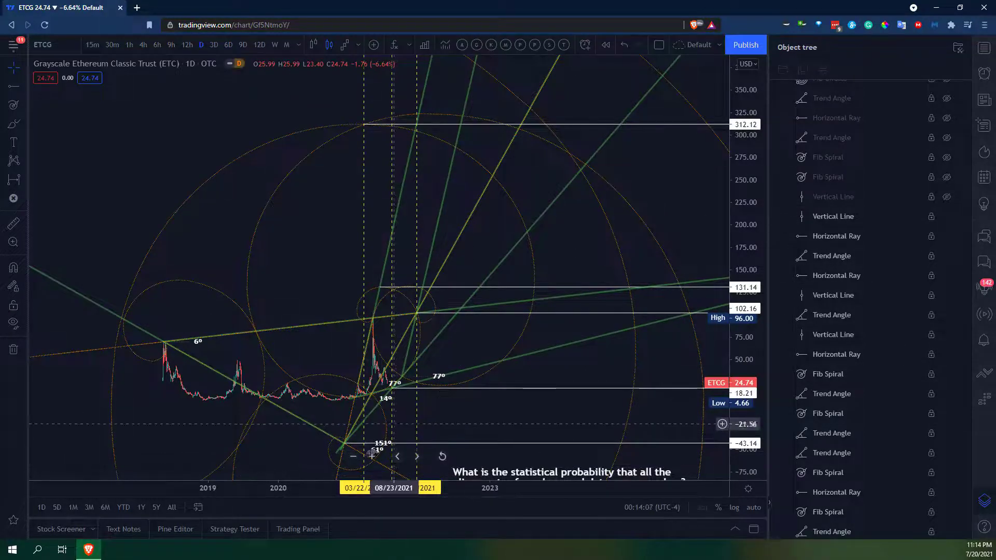
pyautogui.click(392, 425)
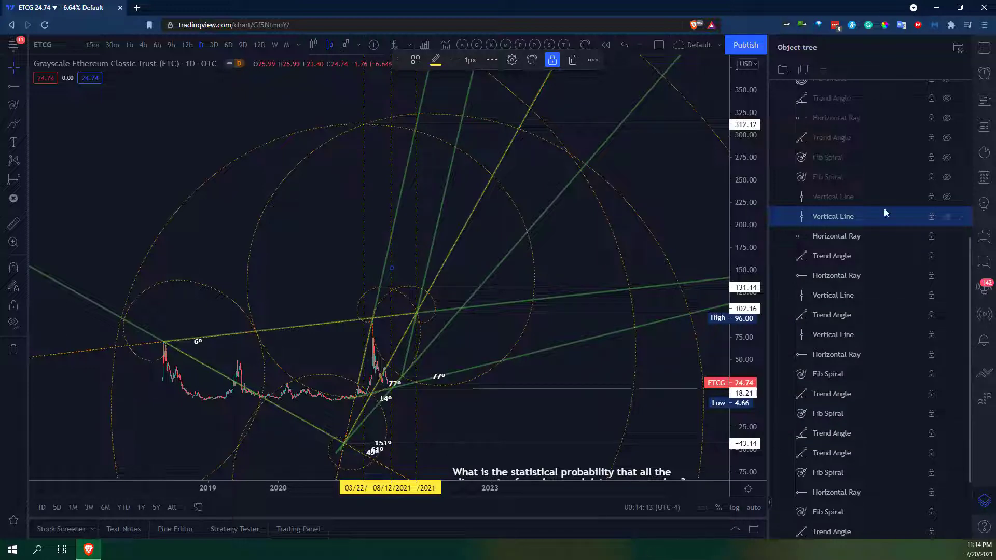
# Step: Show the hidden vertical line at 10/04/2021 by the start of the second 77° trend angle and check its date
pyautogui.click(948, 198)
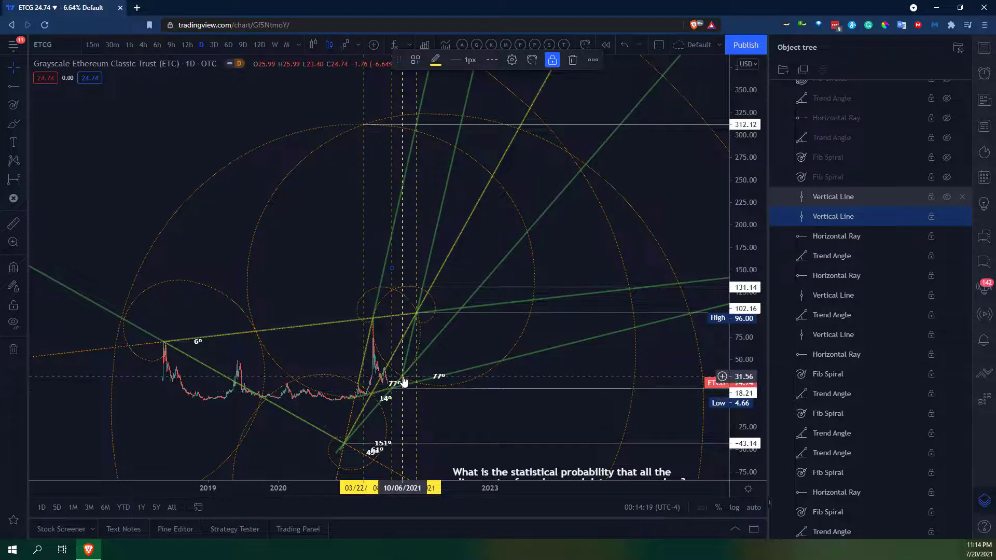
pyautogui.scroll(2, 438, 414)
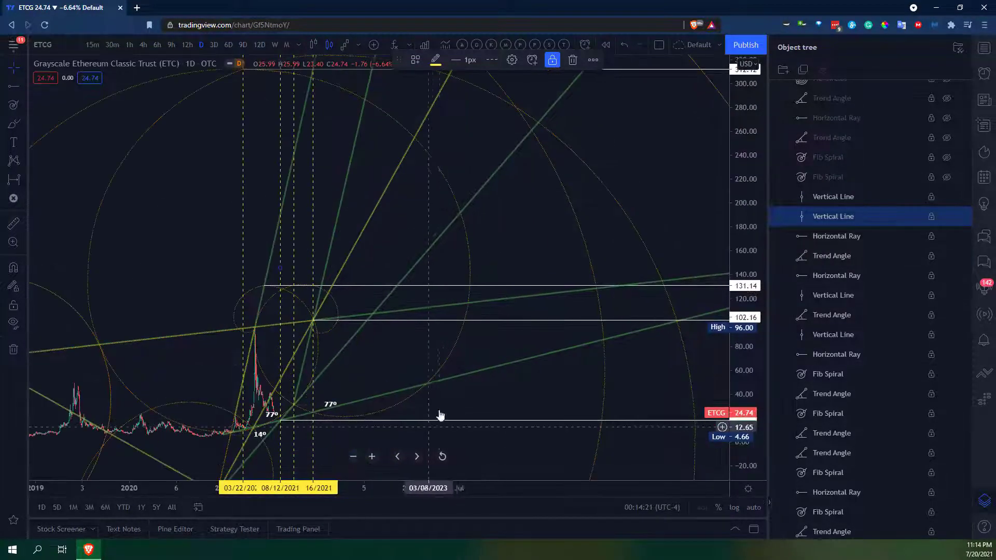
pyautogui.click(438, 414)
pyautogui.moveTo(438, 414); pyautogui.dragTo(559, 226)
pyautogui.click(431, 268)
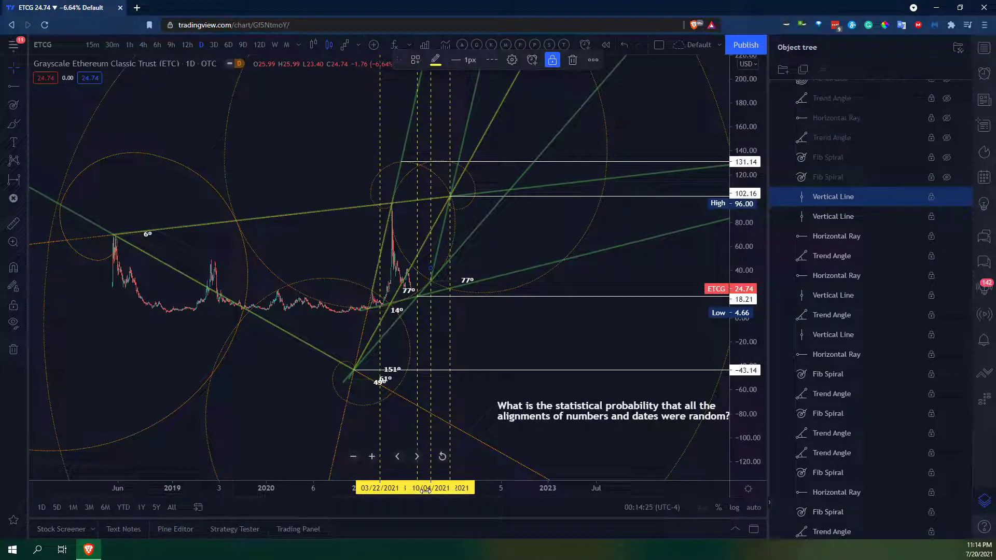
pyautogui.scroll(-1, 576, 374)
pyautogui.moveTo(576, 374); pyautogui.dragTo(534, 437)
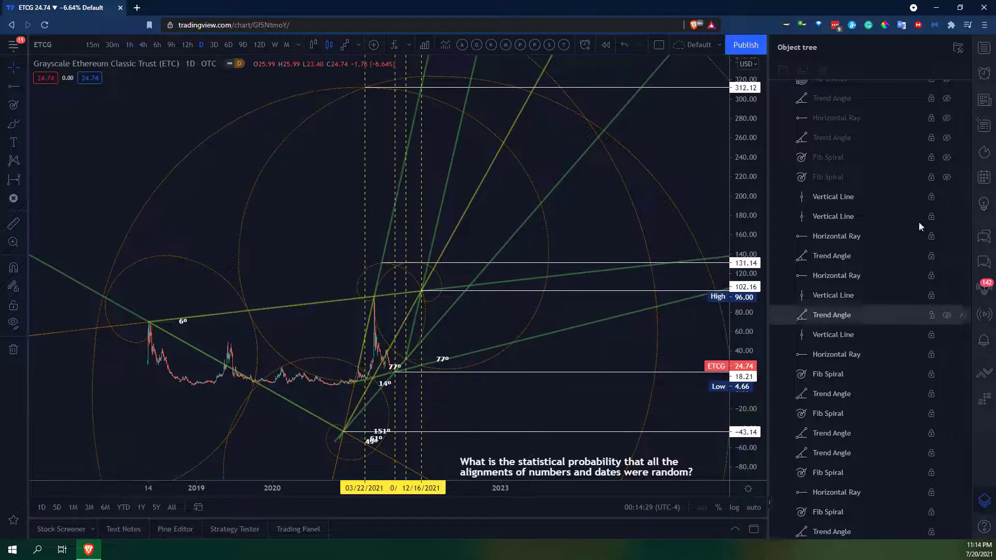
# Step: Show the two hidden fib spirals whose axes follow the 6° and 61° trend angles
pyautogui.click(947, 177)
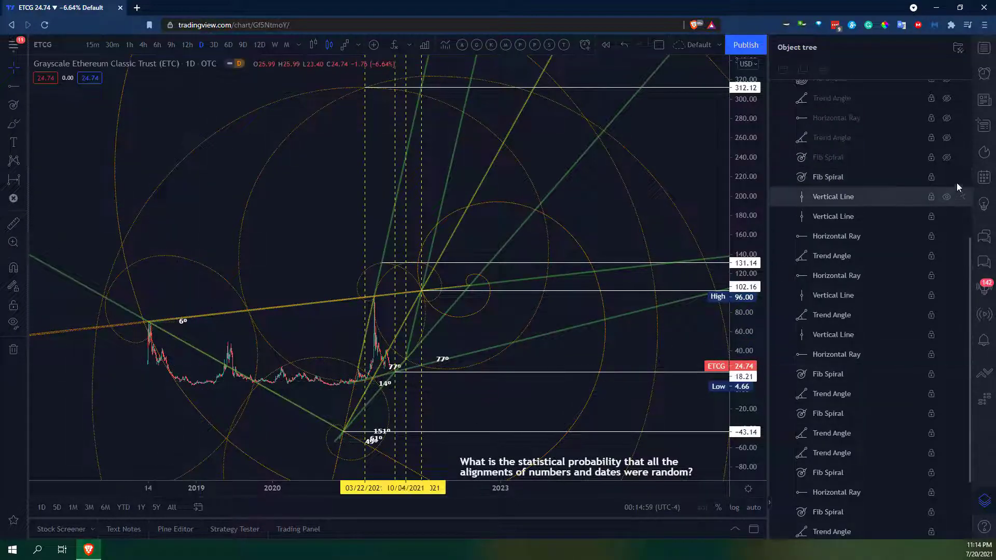
pyautogui.click(947, 158)
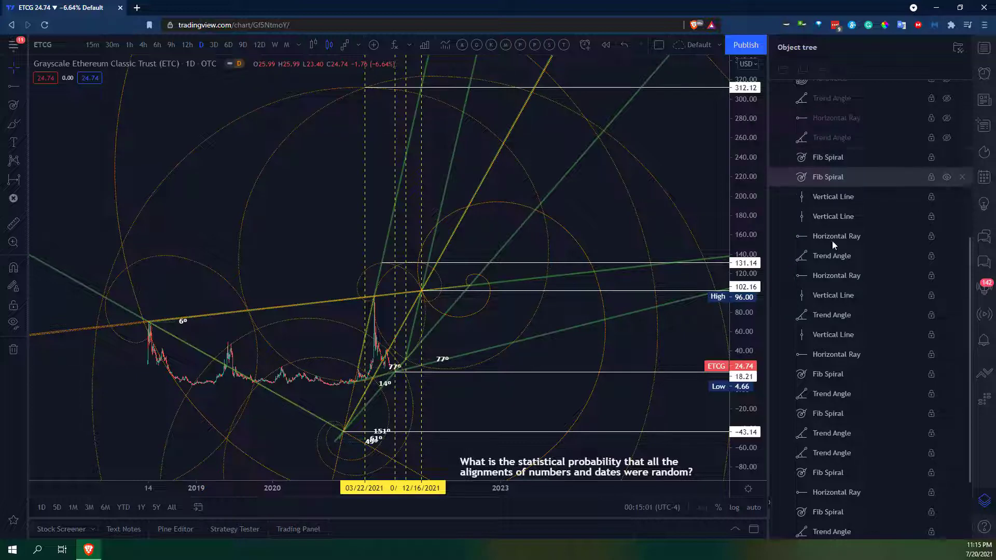
# Step: Select the fib spiral along the 61° trend angle to inspect its anchor points and dates, leaving it unselected at the end
pyautogui.click(325, 469)
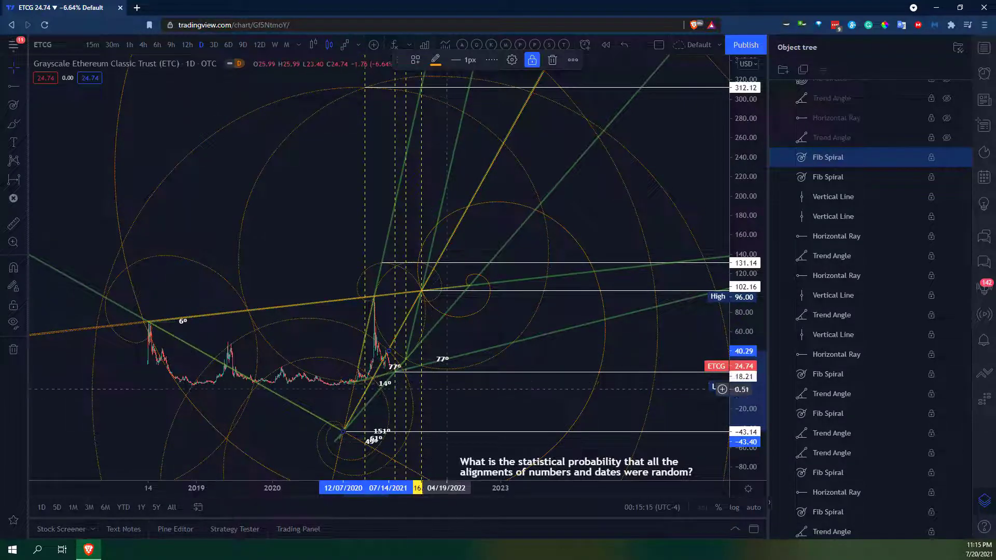
pyautogui.click(467, 407)
pyautogui.moveTo(458, 402); pyautogui.dragTo(472, 380)
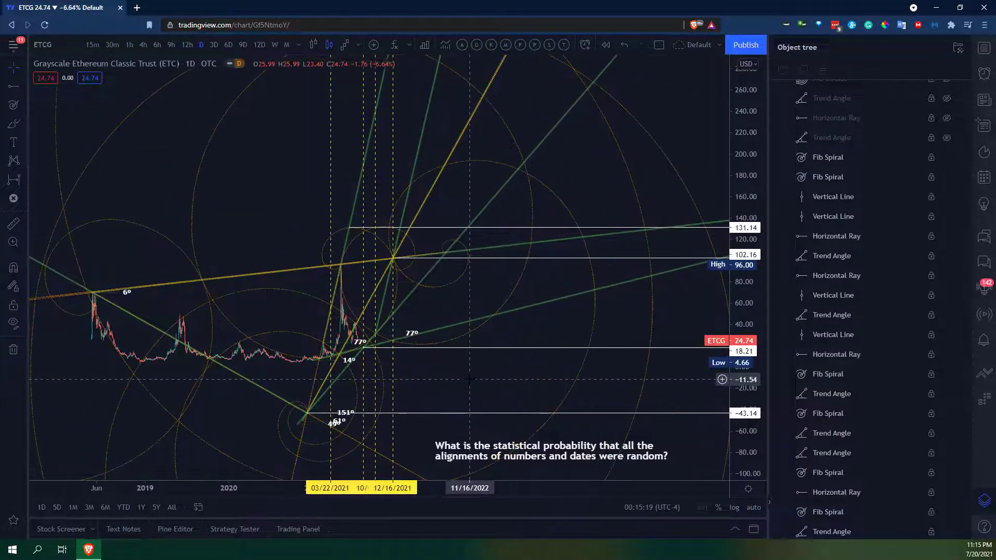
# Step: Show the hidden -14° trend angle that starts on the 131.14 ray and the horizontal ray at 107.70
pyautogui.scroll(3, 911, 327)
pyautogui.scroll(2, 902, 331)
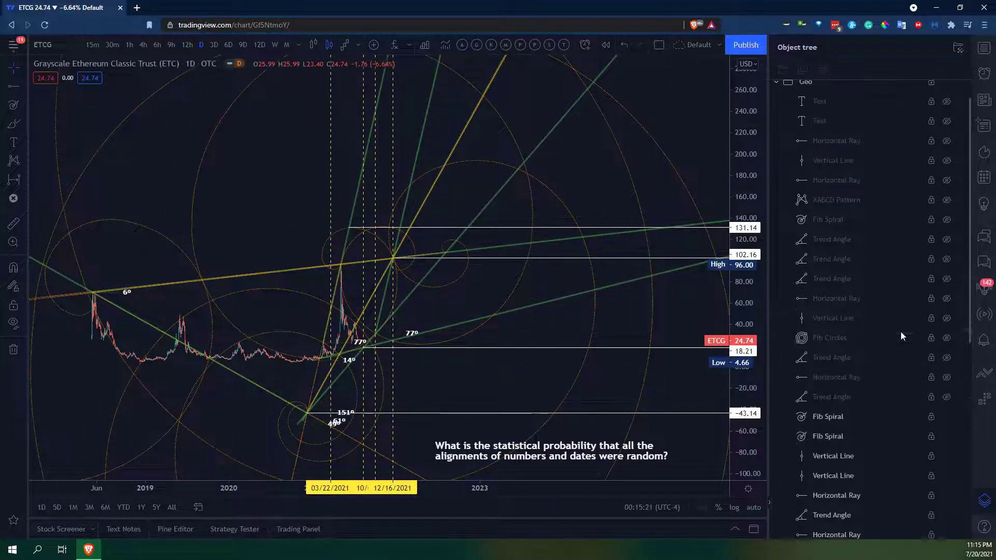
pyautogui.click(947, 398)
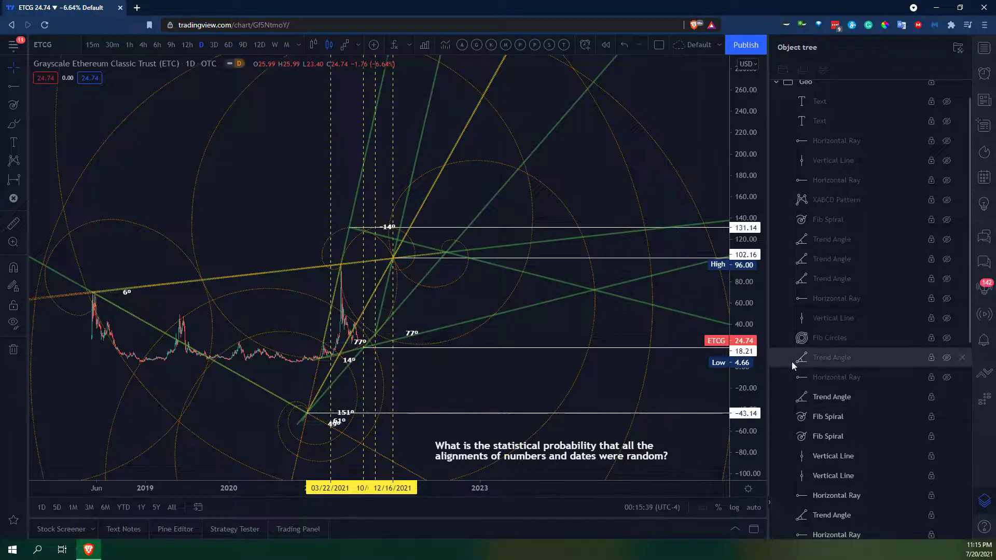
pyautogui.click(945, 381)
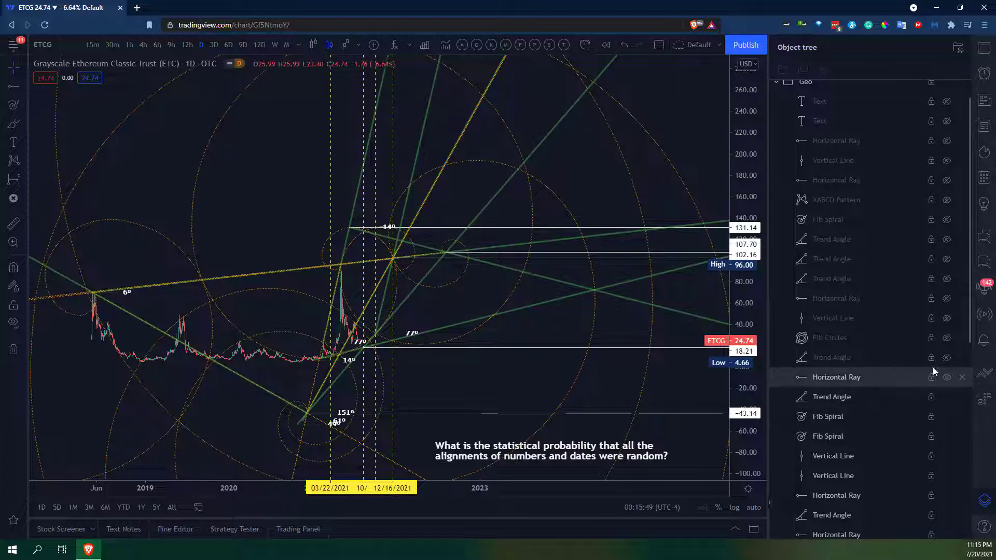
# Step: Show the hidden -11° trend angle descending from the mid-2019 price peak, toggling its visibility to point it out
pyautogui.click(947, 358)
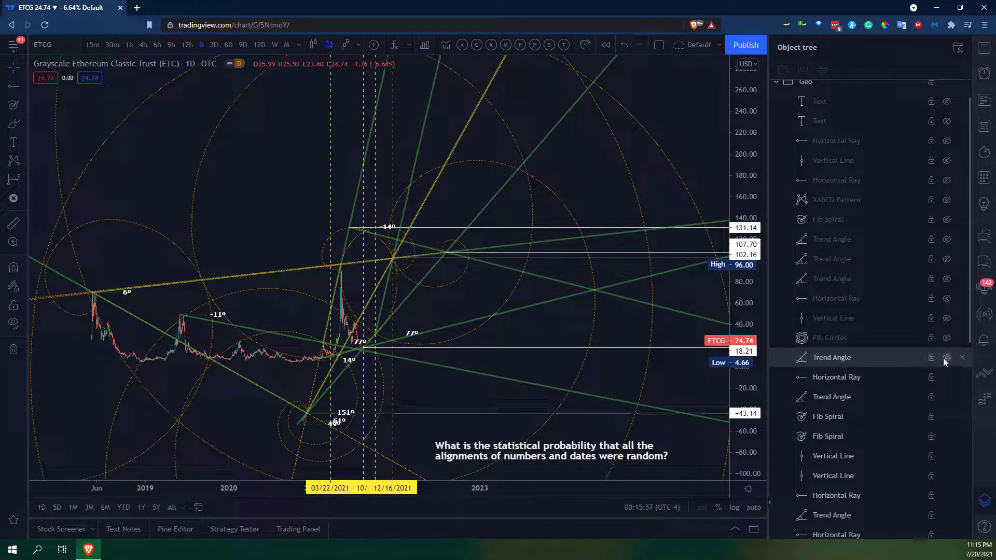
pyautogui.click(945, 358)
pyautogui.click(945, 358)
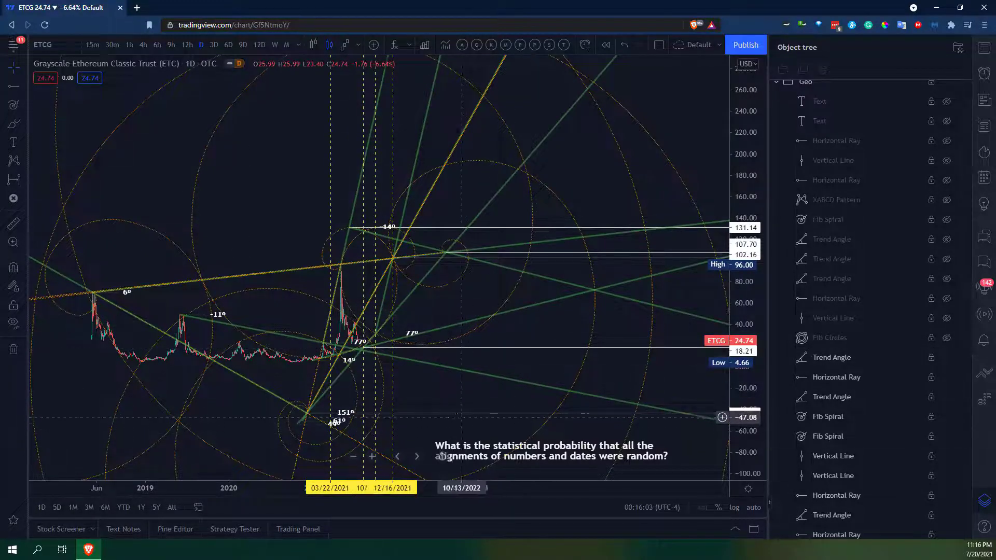
pyautogui.moveTo(358, 370); pyautogui.dragTo(400, 370)
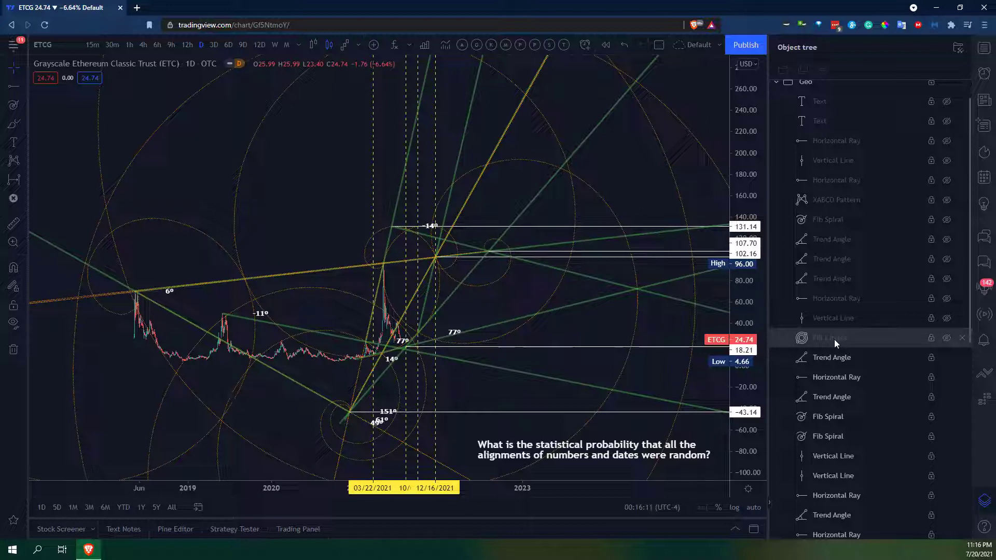
pyautogui.moveTo(587, 318); pyautogui.dragTo(556, 329)
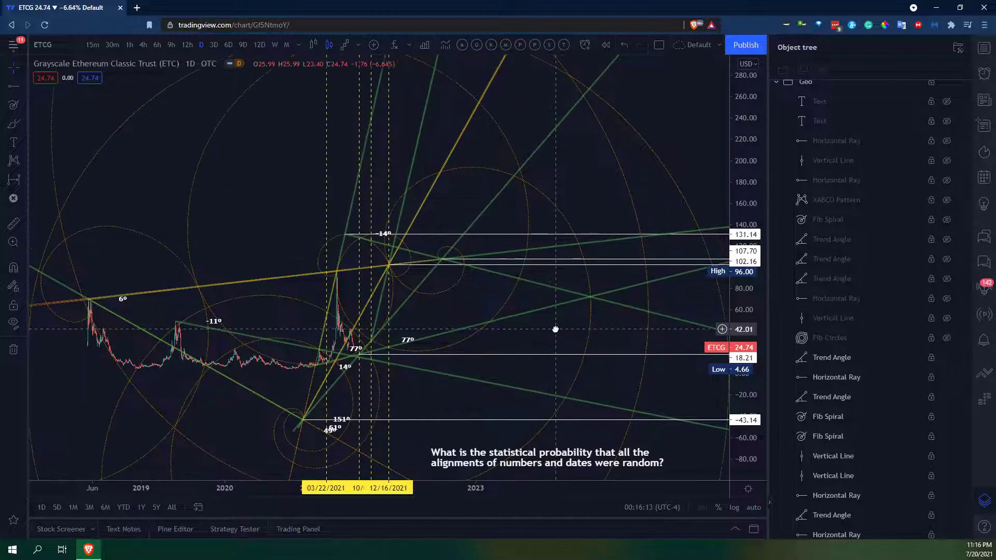
# Step: Show the hidden vertical line at 11/22/2022, check its date, and show the horizontal ray at 101.40
pyautogui.click(948, 321)
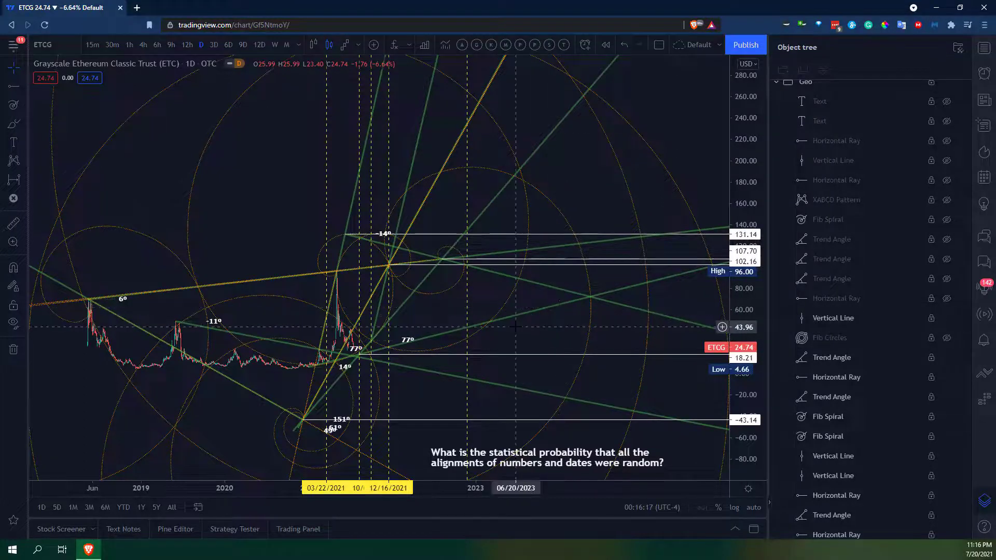
pyautogui.click(467, 342)
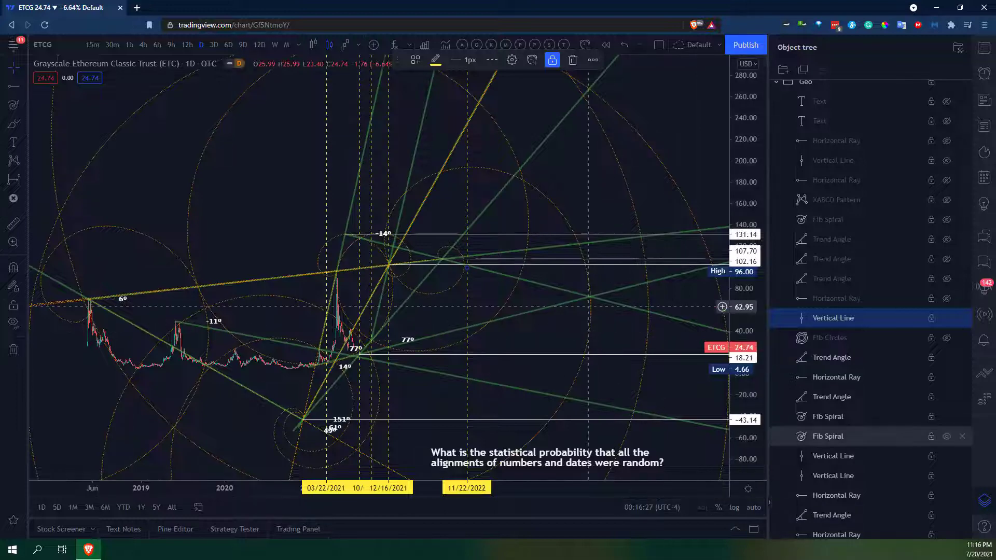
pyautogui.moveTo(544, 317); pyautogui.dragTo(553, 410)
pyautogui.moveTo(552, 440); pyautogui.dragTo(569, 296)
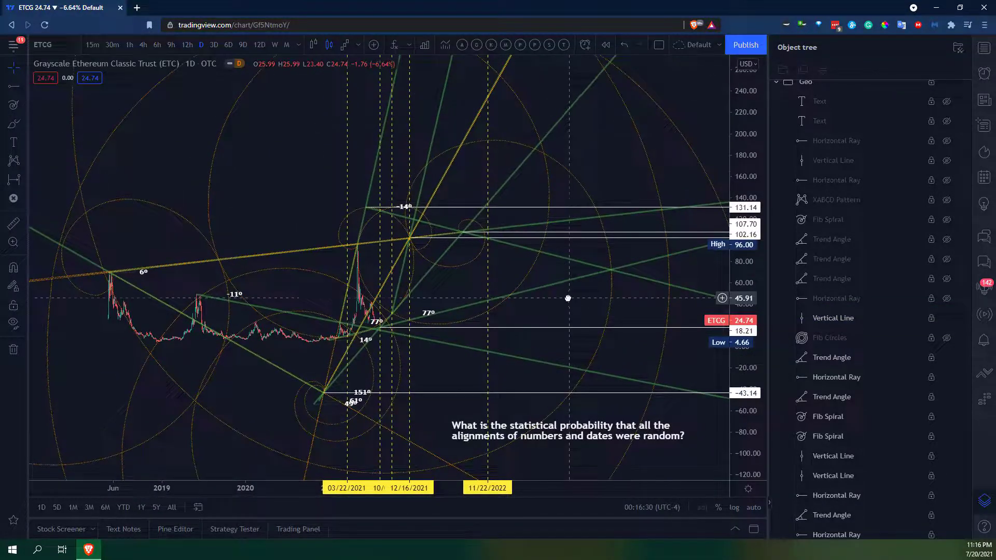
pyautogui.click(948, 299)
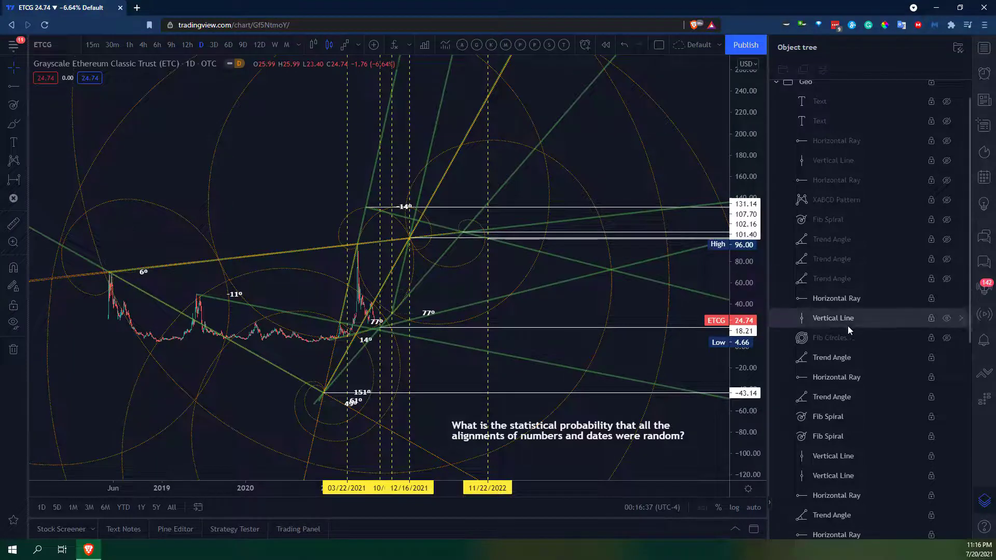
# Step: Show the hidden fib circles centred on the 11/22/2022 line and inspect their anchor points and outer rings
pyautogui.click(947, 338)
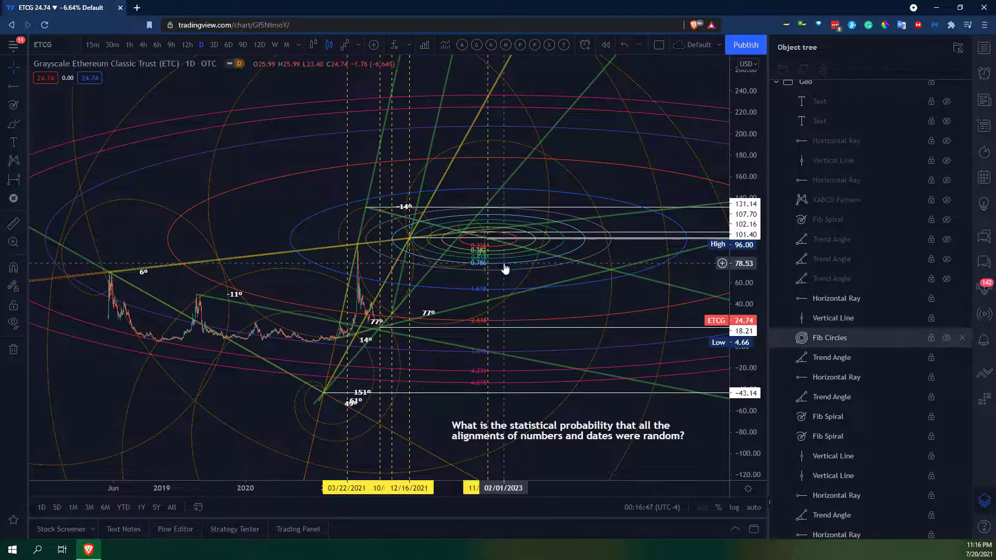
pyautogui.click(419, 230)
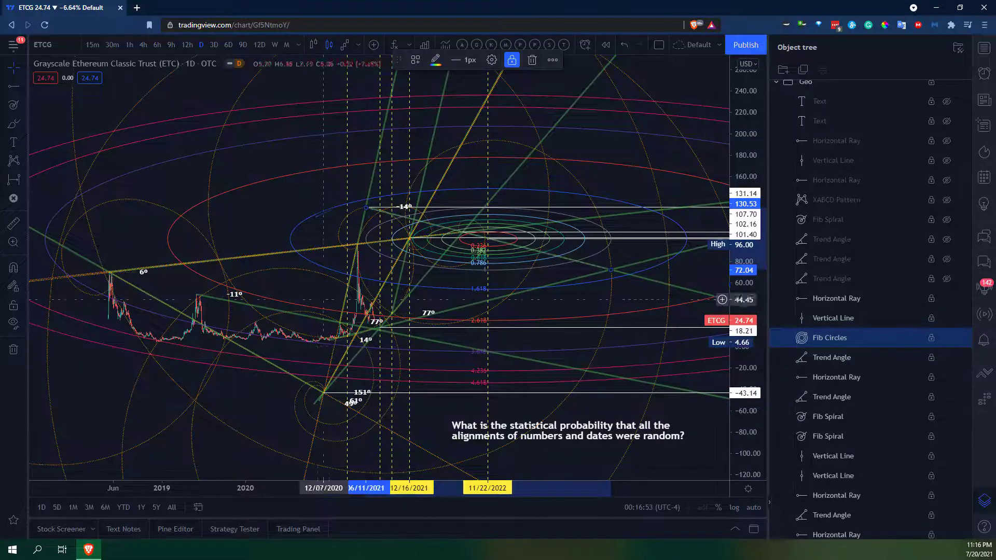
pyautogui.moveTo(322, 287); pyautogui.dragTo(489, 289)
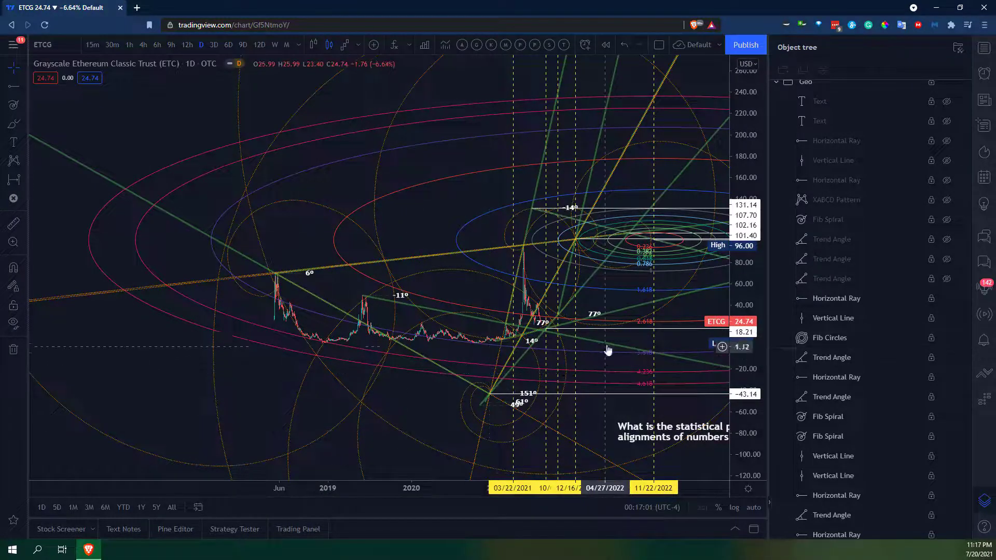
pyautogui.moveTo(605, 346); pyautogui.dragTo(404, 349)
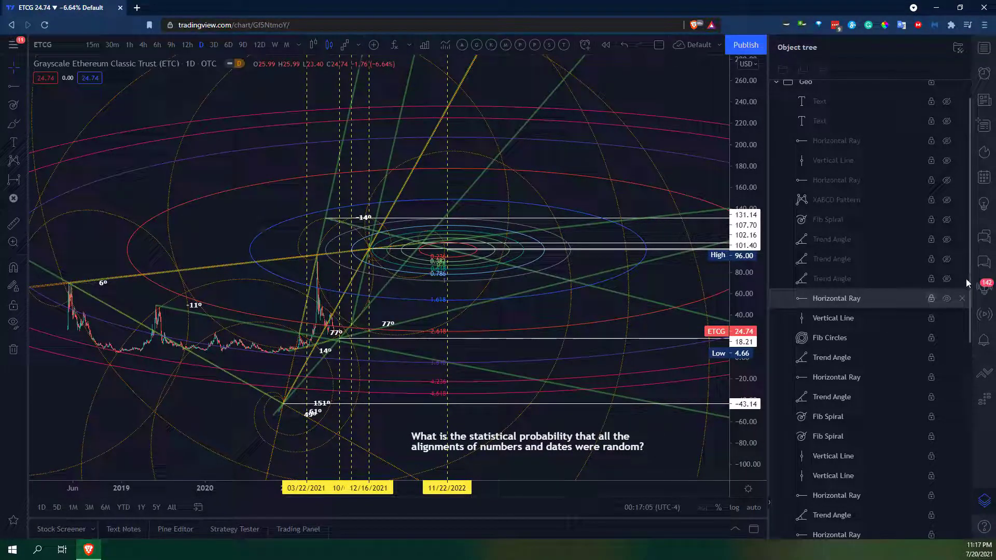
# Step: Show the hidden 52°, 105° and -31° trend angles and the fib spiral whose axis follows the -14° trend angle
pyautogui.click(948, 279)
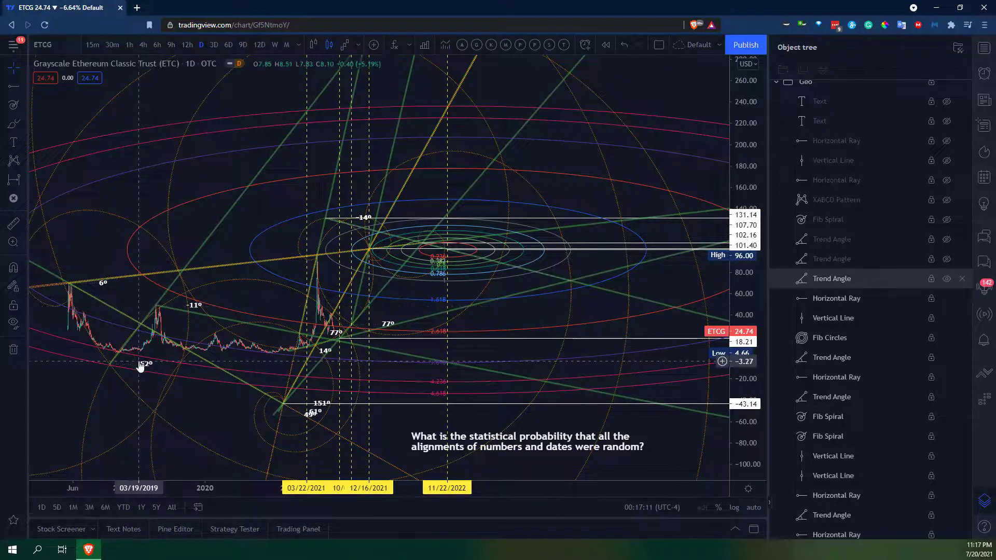
pyautogui.click(947, 259)
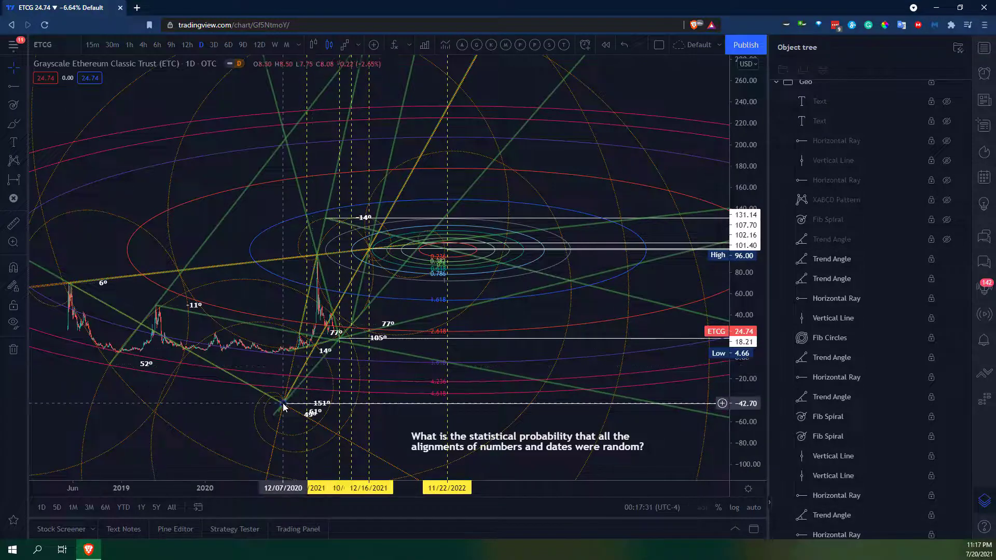
pyautogui.click(947, 240)
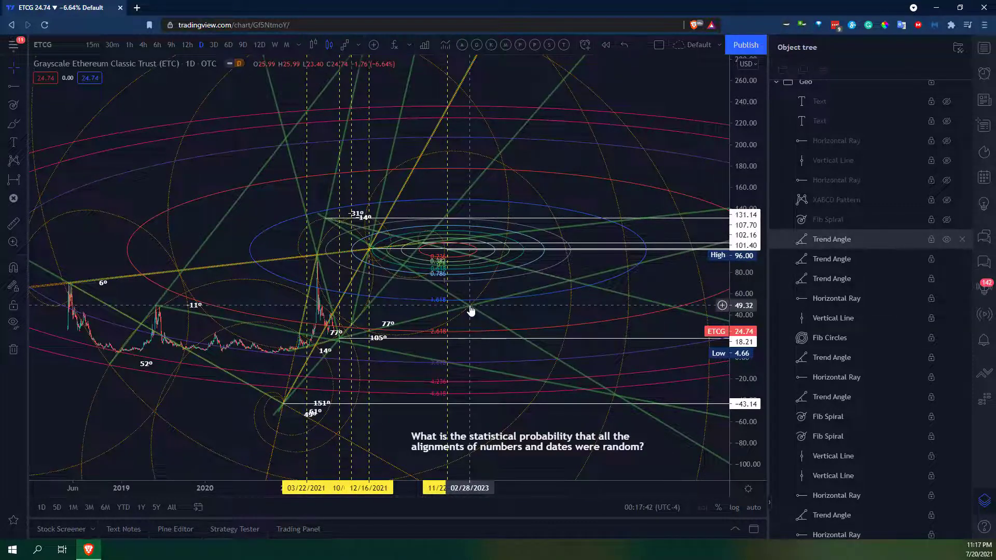
pyautogui.click(947, 220)
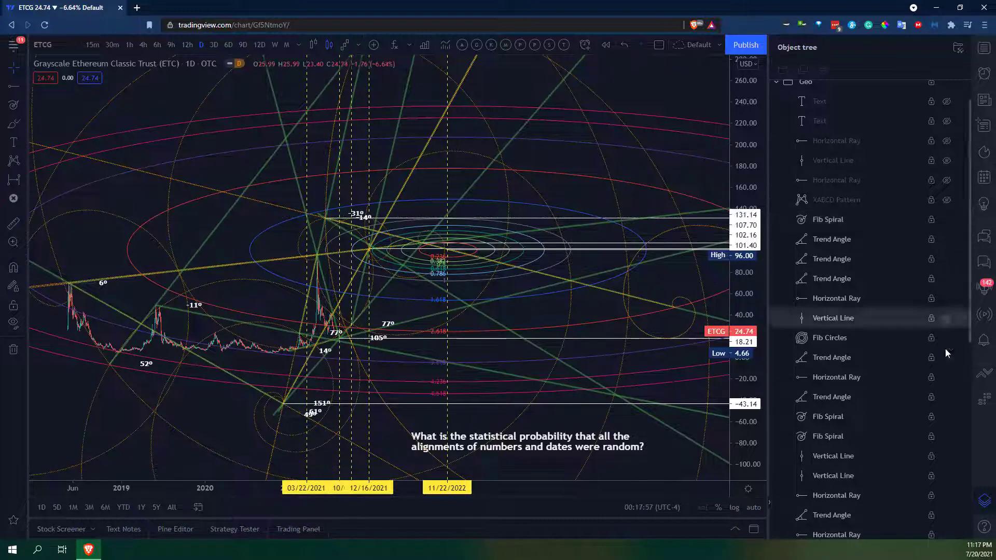
# Step: Show the hidden XABCD pattern and examine its points and ratios around the 08/12/2021 line up close
pyautogui.click(947, 200)
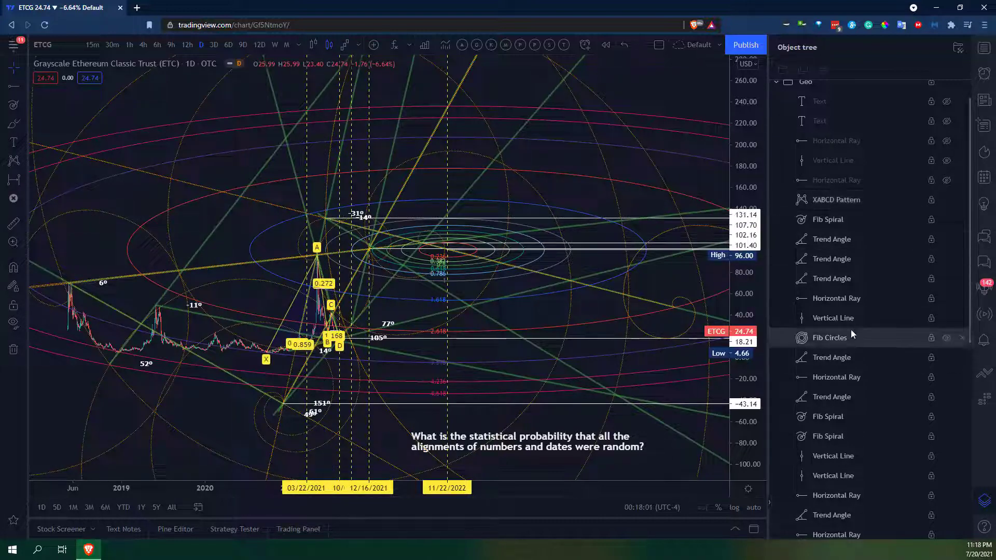
pyautogui.scroll(2, 722, 336)
pyautogui.scroll(3, 722, 336)
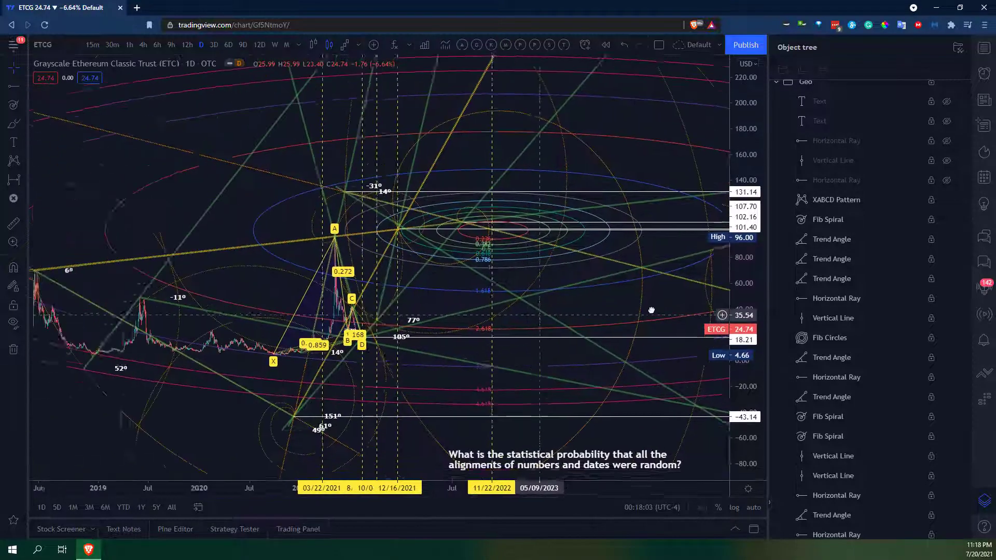
pyautogui.scroll(2, 716, 320)
pyautogui.moveTo(716, 320); pyautogui.dragTo(627, 320)
pyautogui.scroll(4, 627, 320)
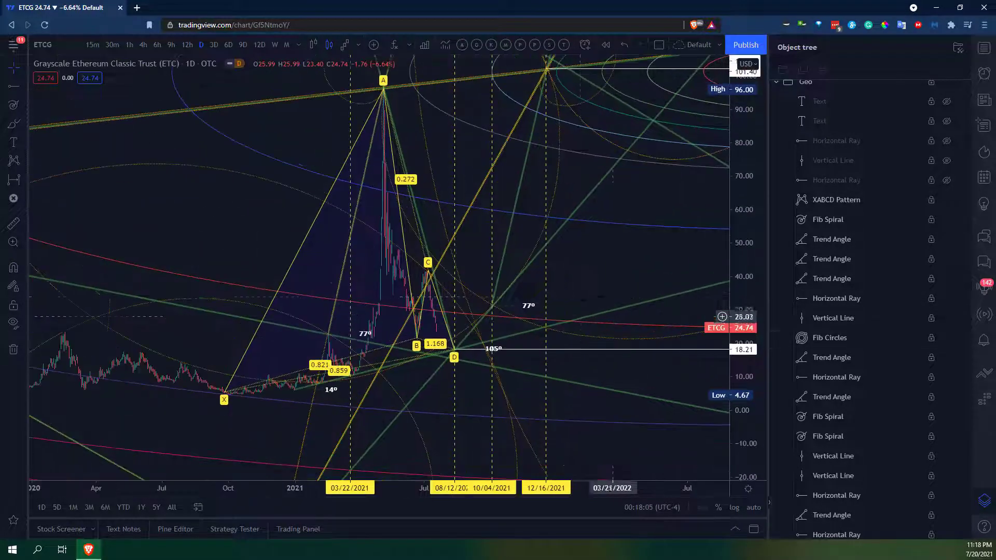
pyautogui.scroll(2, 682, 274)
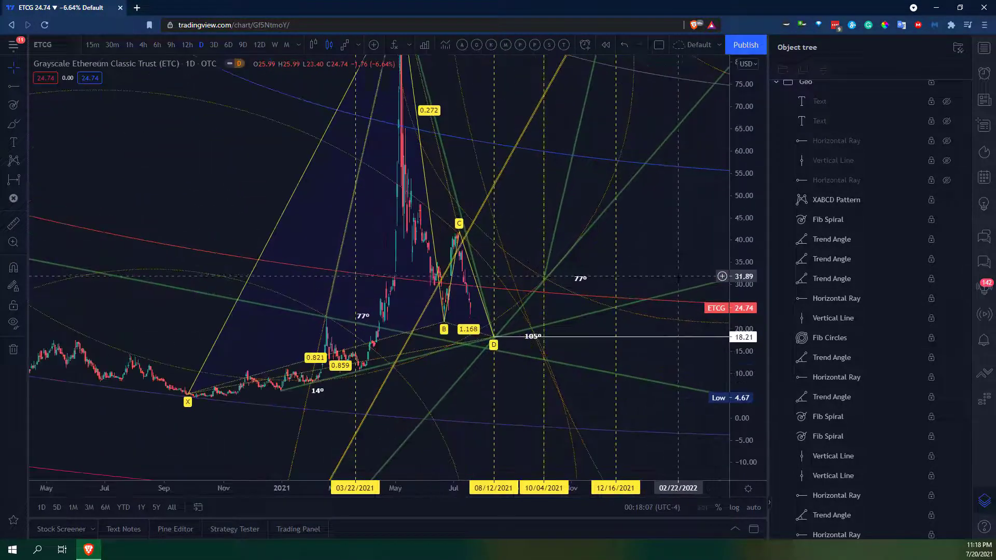
pyautogui.scroll(1, 608, 314)
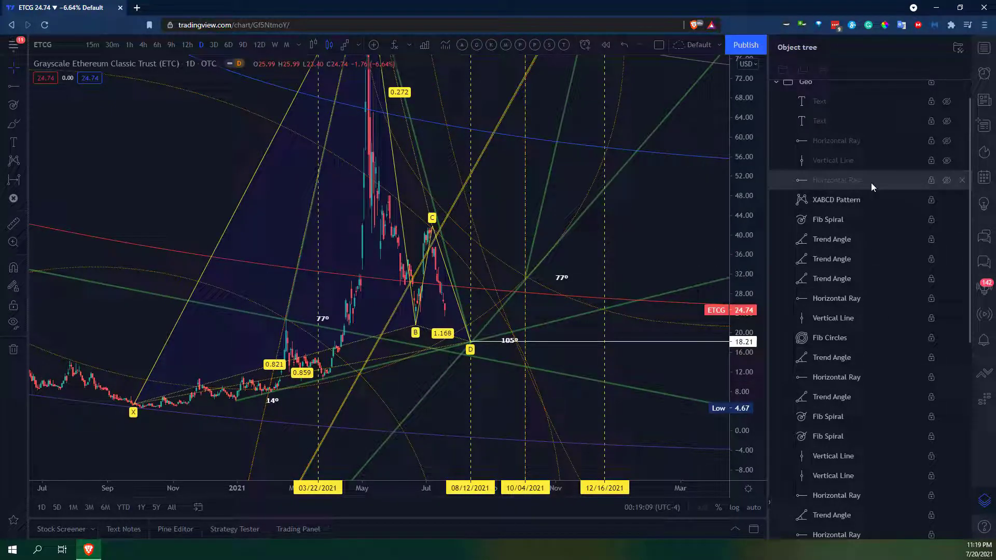
# Step: Show the horizontal ray at 31.14 from the start of the second 77° trend angle on the 10/04/2021 line
pyautogui.click(948, 180)
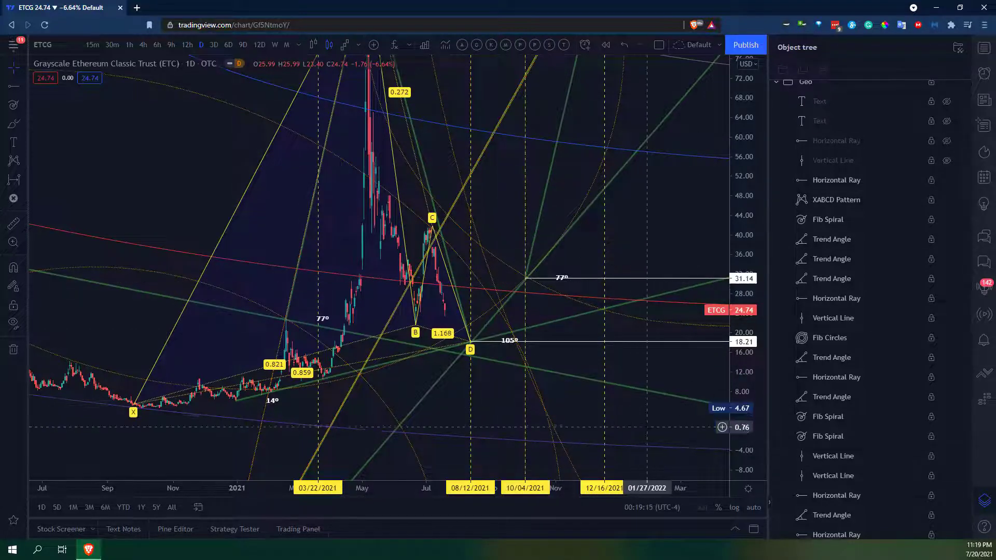
pyautogui.hscroll(3, 562, 425)
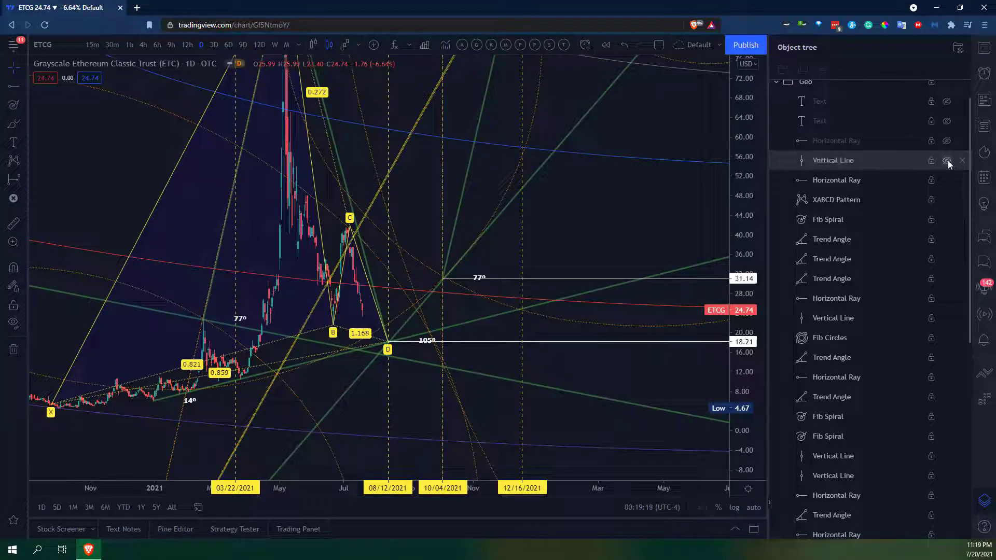
# Step: Show the vertical line at 02/27/2023 and the horizontal ray at 48.88 where the -31° and 14° trend angles cross
pyautogui.scroll(-5, 611, 228)
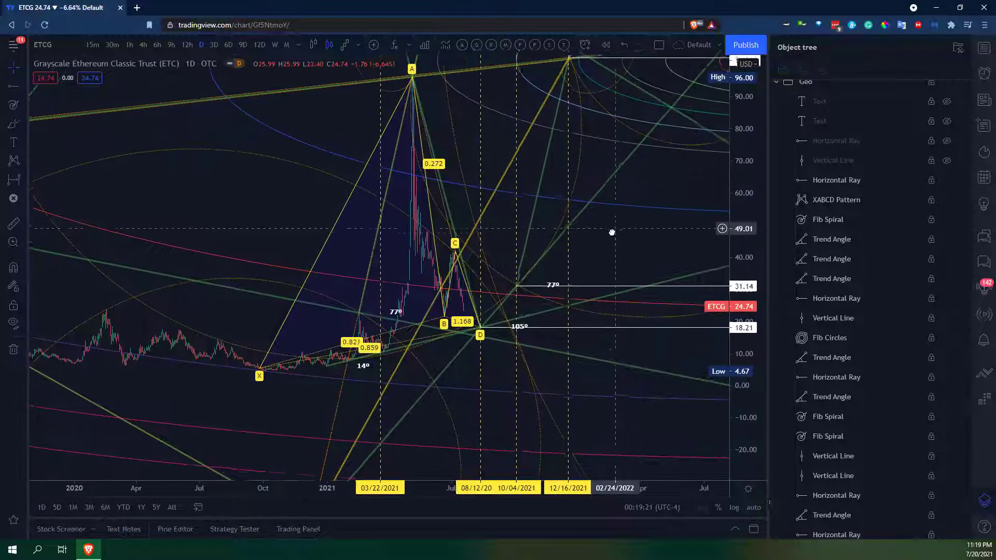
pyautogui.hscroll(3, 722, 245)
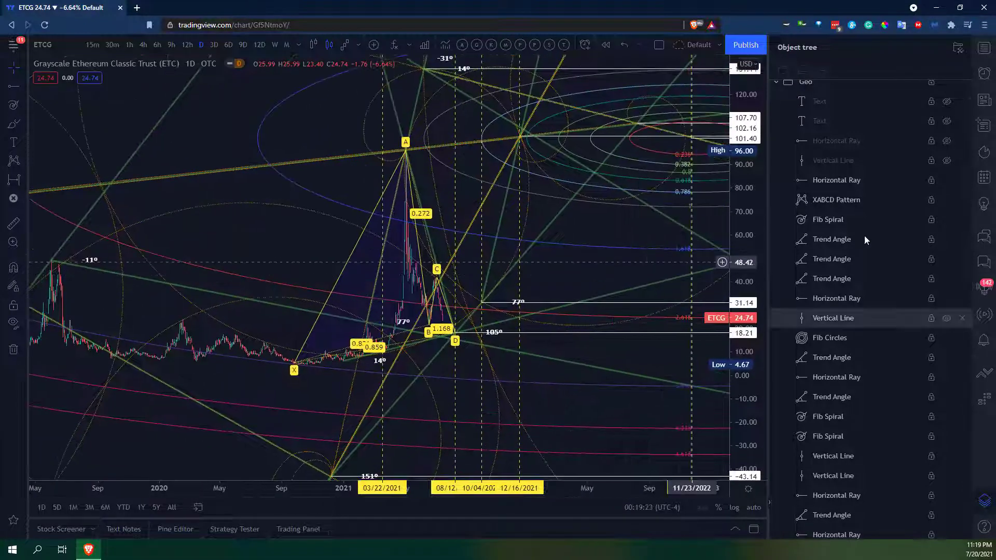
pyautogui.click(949, 162)
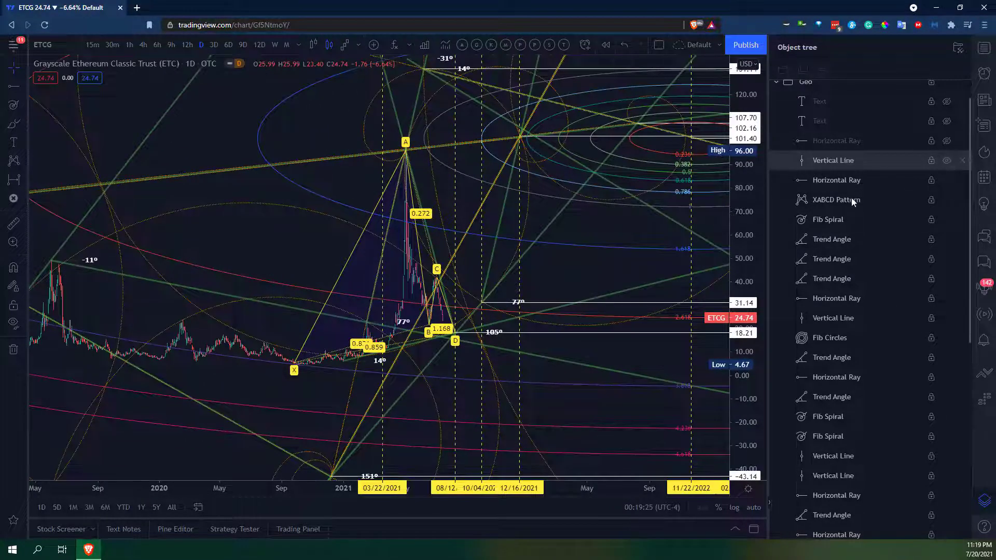
pyautogui.moveTo(611, 273); pyautogui.dragTo(334, 284)
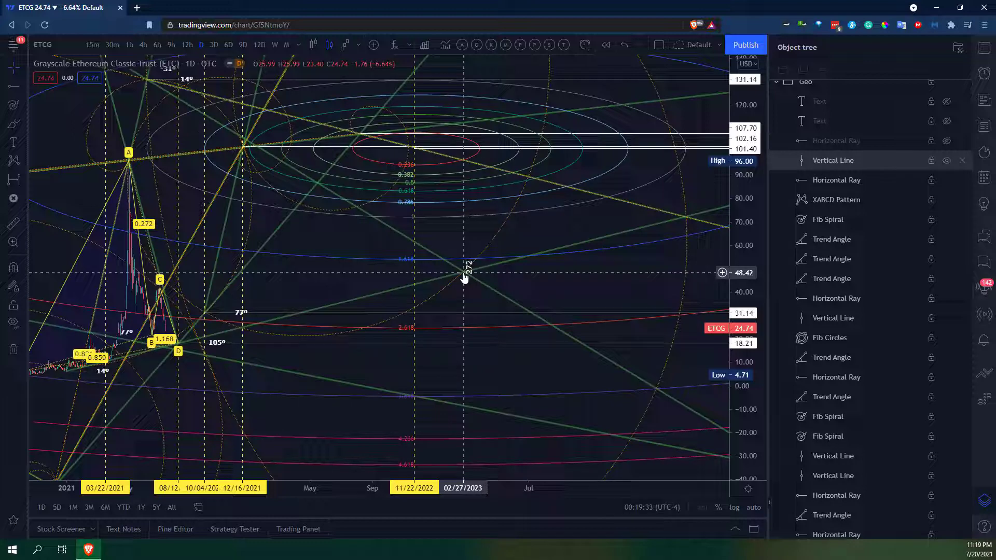
pyautogui.moveTo(464, 279); pyautogui.dragTo(463, 277)
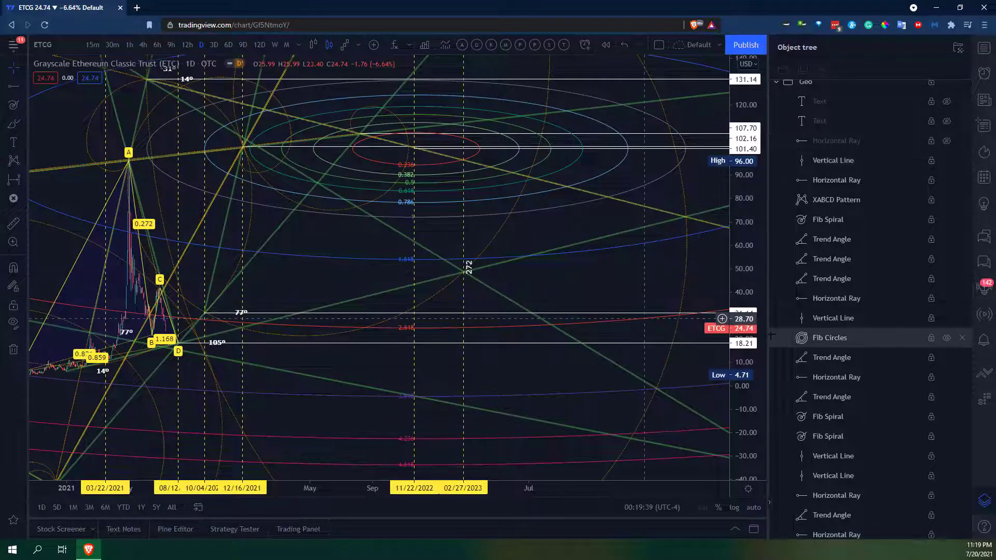
pyautogui.click(947, 139)
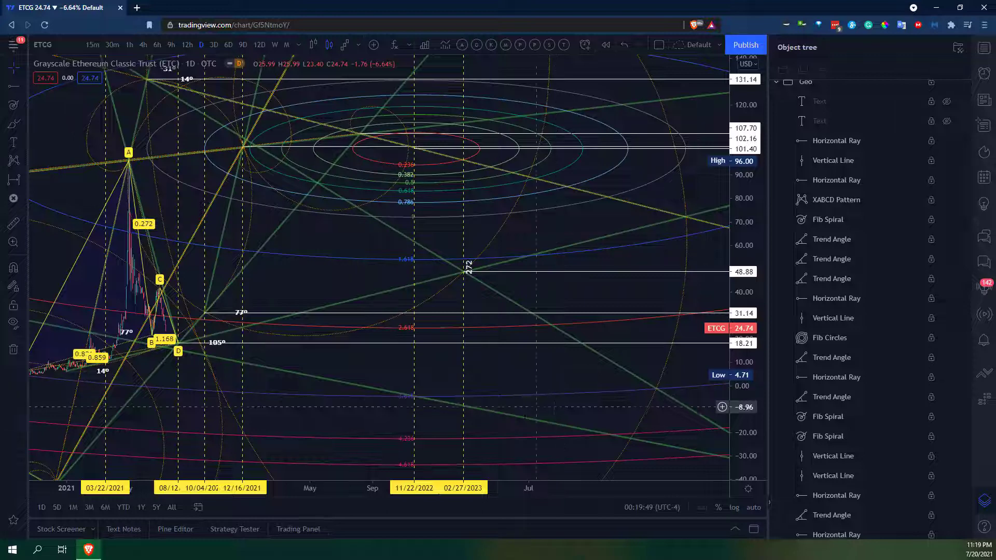
pyautogui.moveTo(326, 292); pyautogui.dragTo(430, 311)
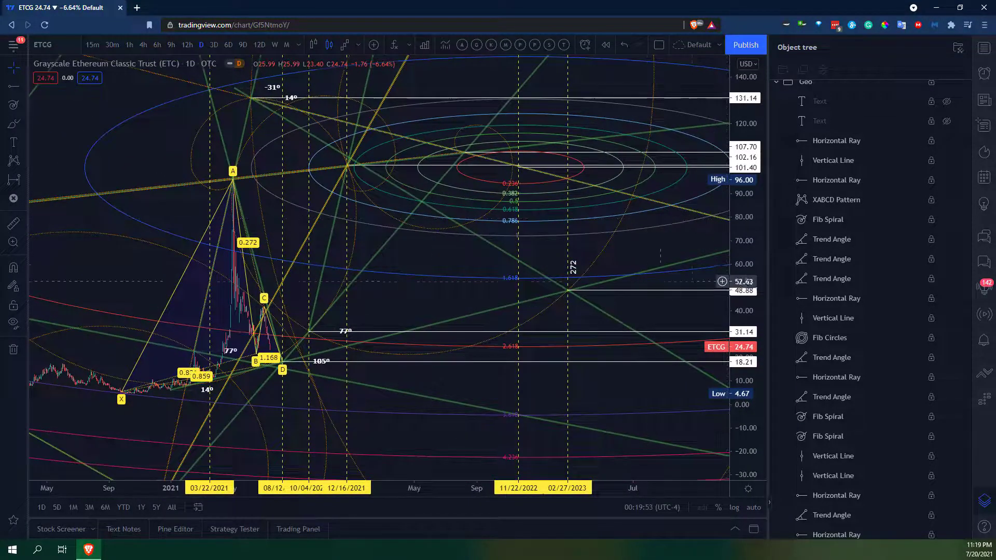
# Step: Show the second hidden text note in the Geo group, hide it again, and view the statistical probability question below the price action
pyautogui.click(947, 121)
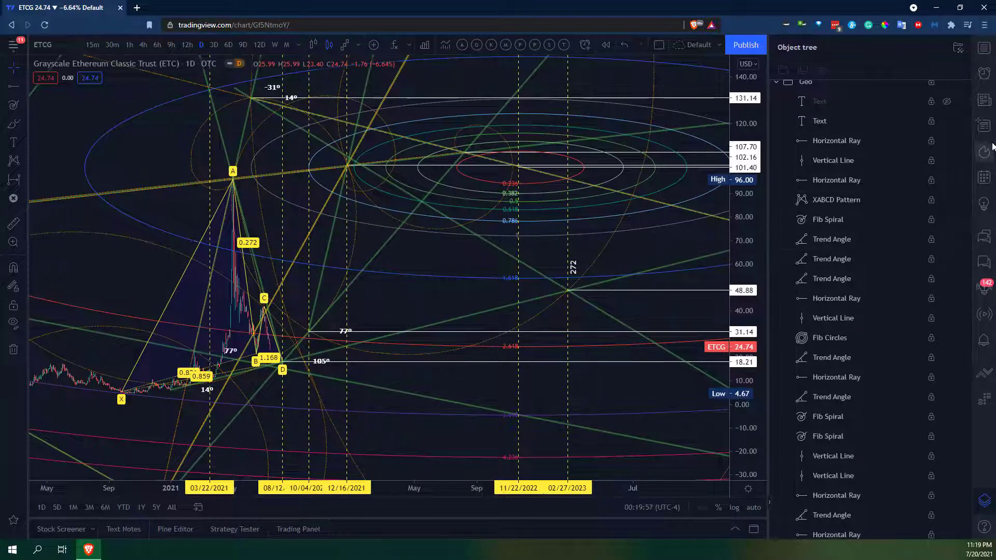
pyautogui.click(948, 117)
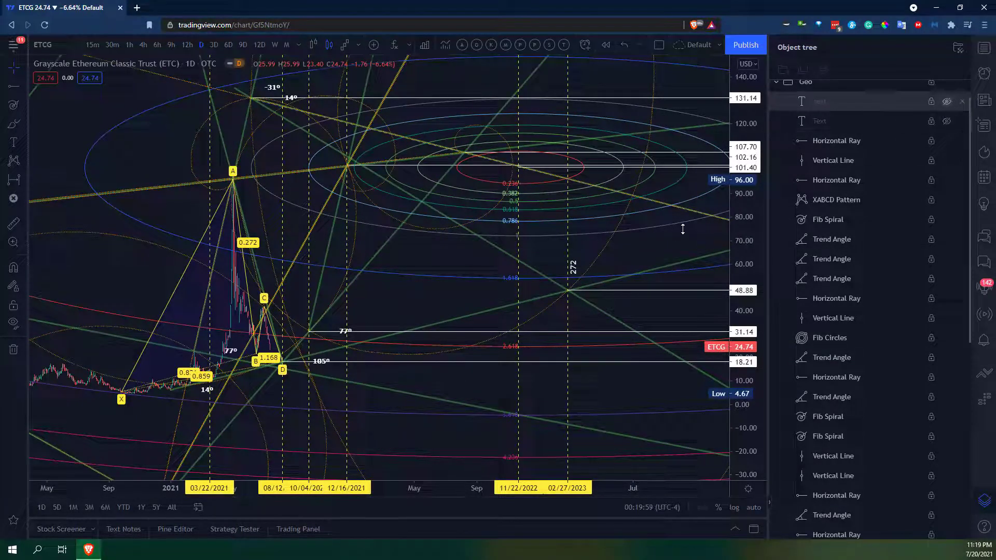
pyautogui.moveTo(570, 366); pyautogui.dragTo(573, 212)
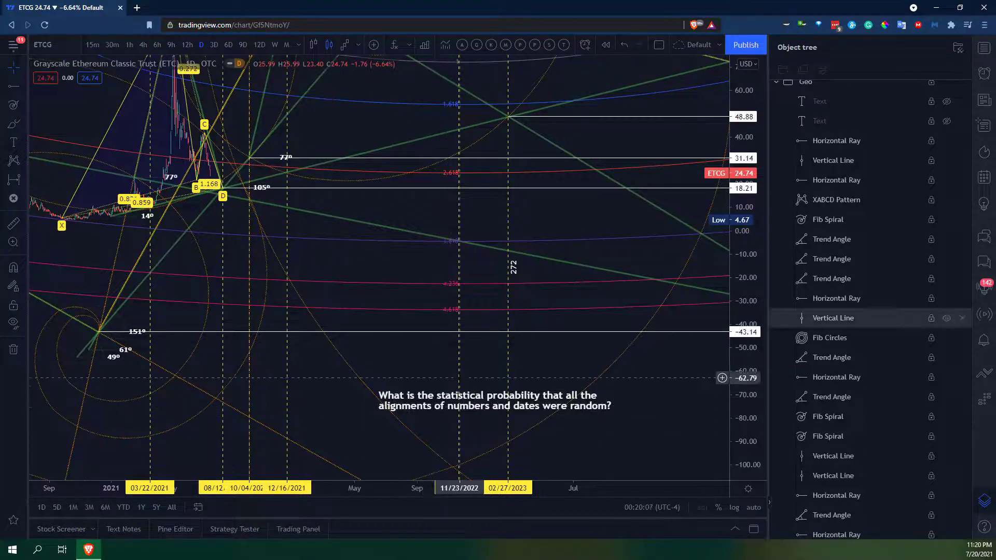
# Step: Examine how the trend angles, XABCD pattern, fib circles and date lines align across the chart, from the -11° angle to the 02/27/2023 line
pyautogui.moveTo(346, 282); pyautogui.dragTo(624, 375)
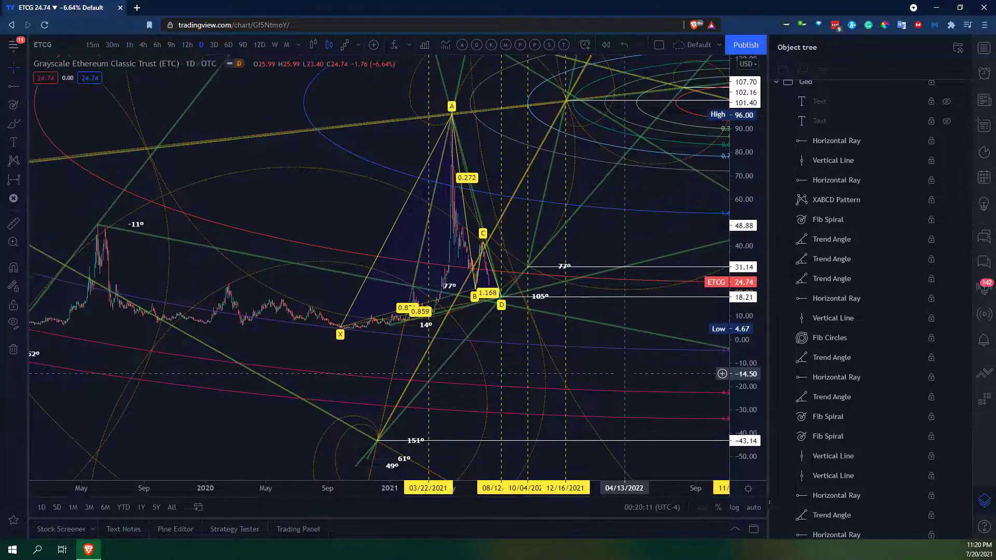
pyautogui.scroll(-1, 624, 374)
pyautogui.moveTo(680, 319); pyautogui.dragTo(685, 342)
pyautogui.scroll(-2, 685, 342)
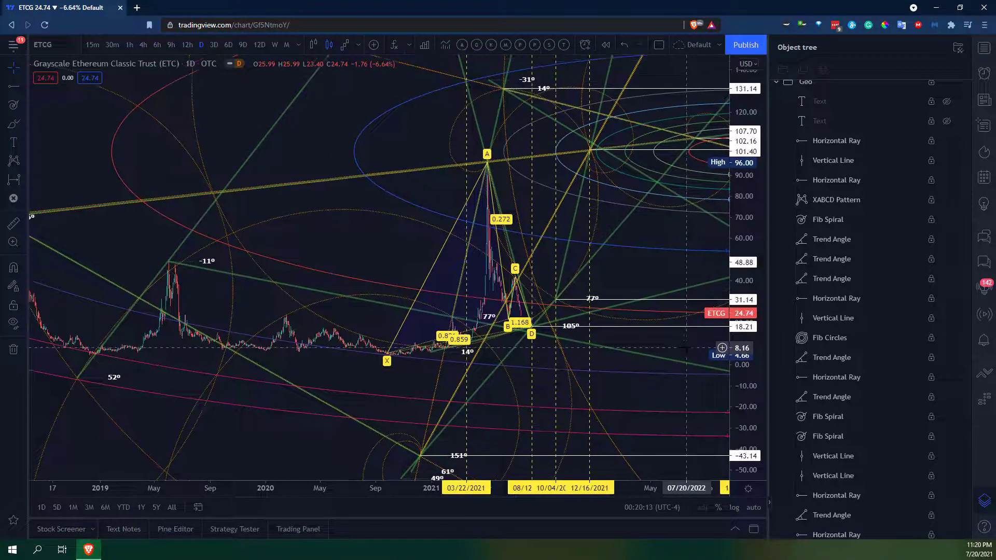
pyautogui.scroll(-2, 624, 295)
pyautogui.moveTo(624, 295); pyautogui.dragTo(547, 317)
pyautogui.scroll(3, 447, 391)
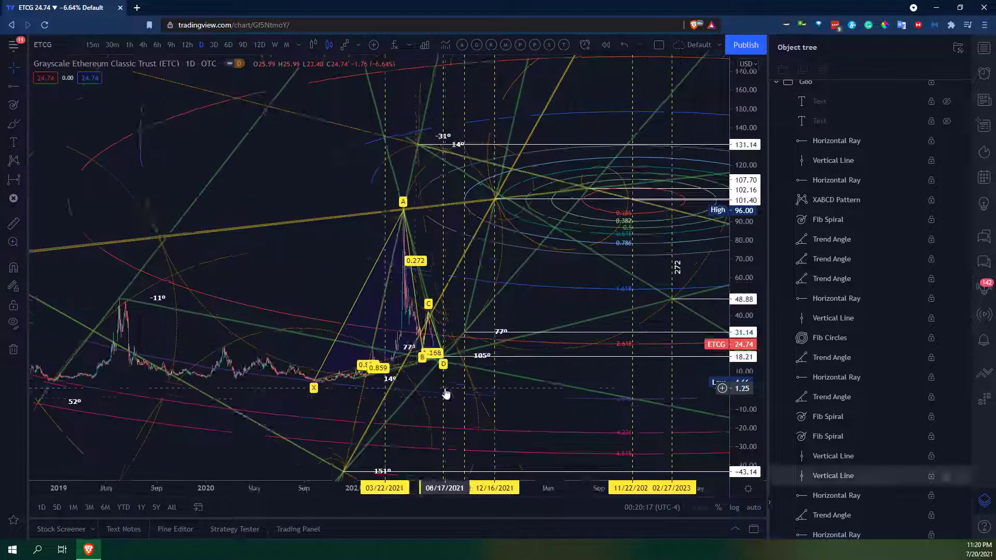
pyautogui.moveTo(414, 301); pyautogui.dragTo(513, 297)
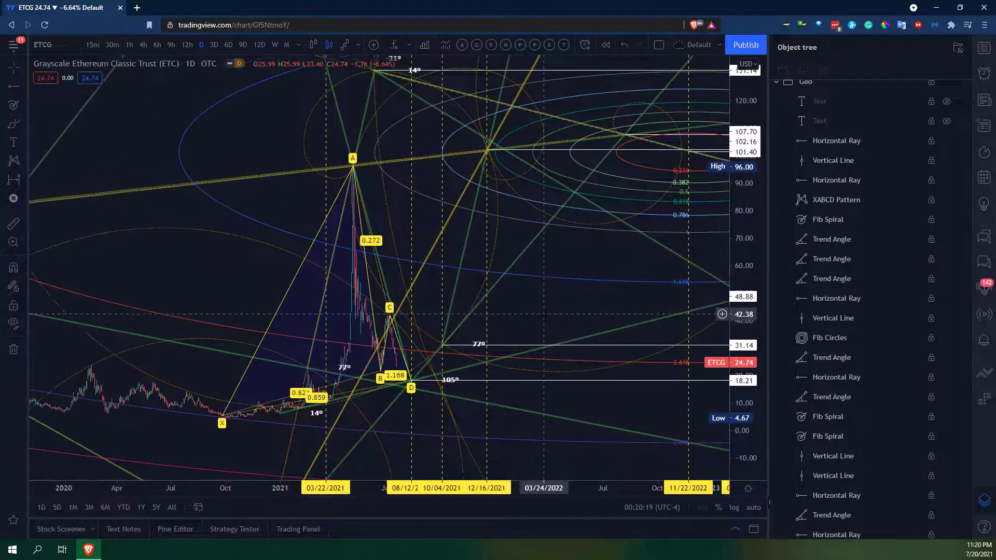
pyautogui.scroll(1, 513, 297)
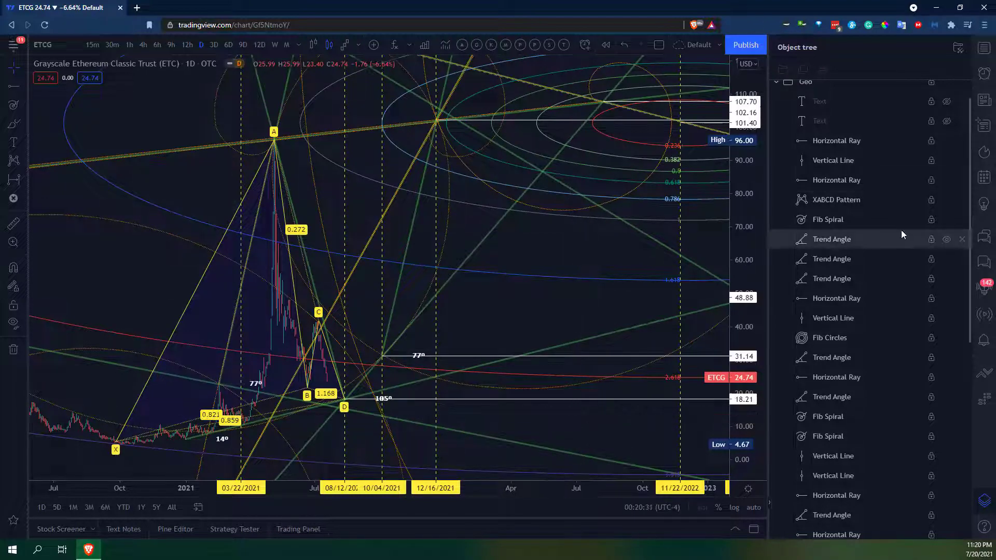
# Step: Show the hidden text note "There are no coincidences... ITS ALL CONNECTED" below the statistical probability question
pyautogui.moveTo(570, 405); pyautogui.dragTo(338, 115)
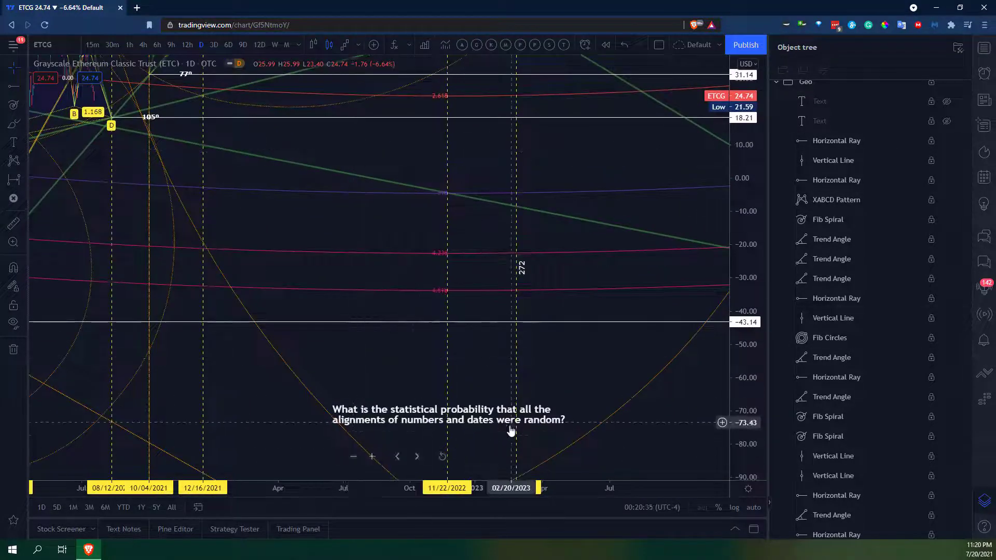
pyautogui.moveTo(409, 60); pyautogui.dragTo(628, 374)
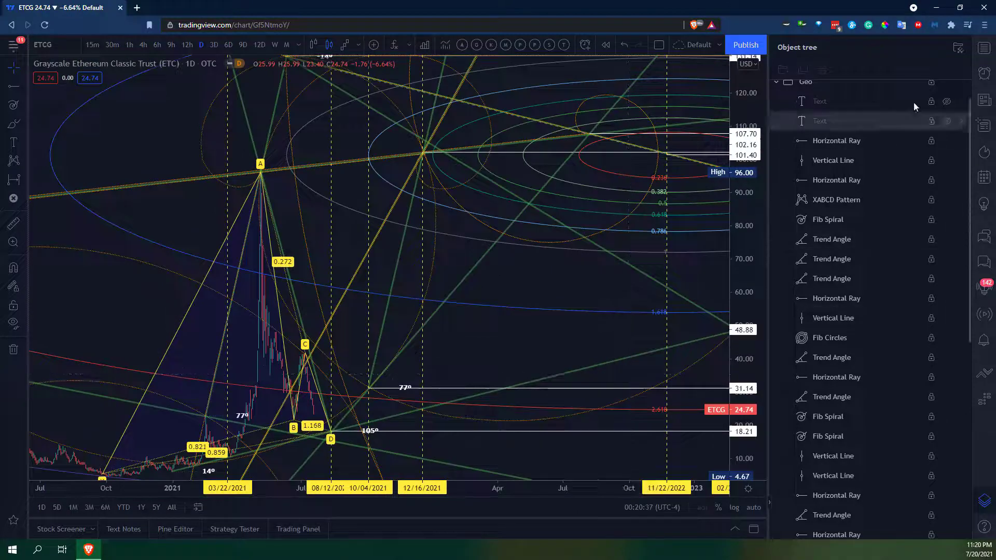
pyautogui.click(947, 103)
pyautogui.scroll(-3, 717, 276)
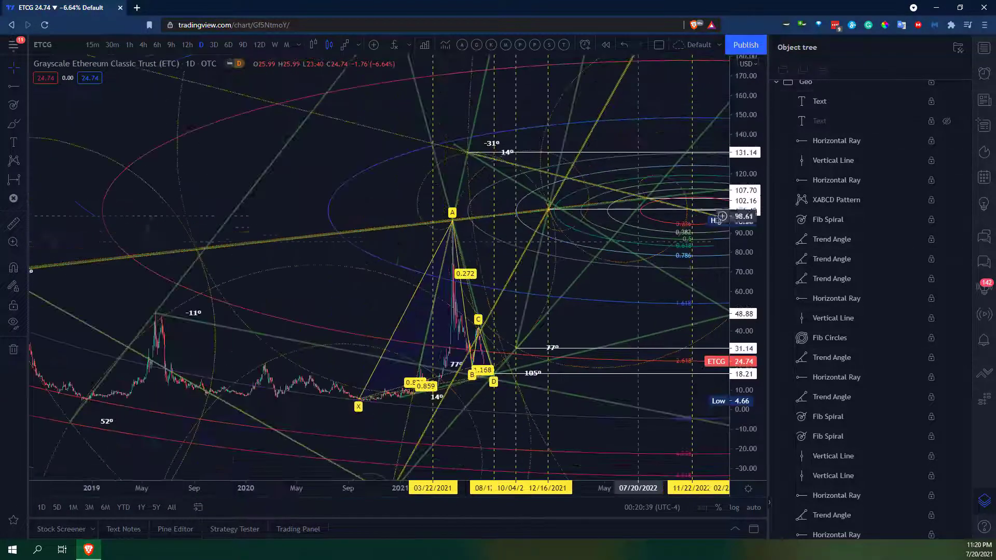
pyautogui.moveTo(581, 255); pyautogui.dragTo(412, 60)
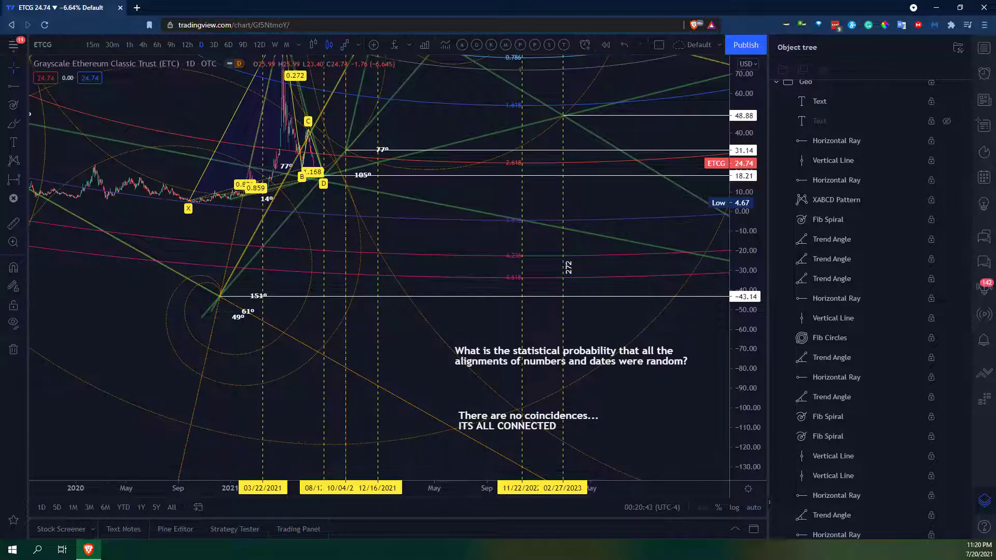
# Step: Close the object tree and display the complete set of drawings, from the 6° trend angle to the fib circles, on the widened chart
pyautogui.click(984, 501)
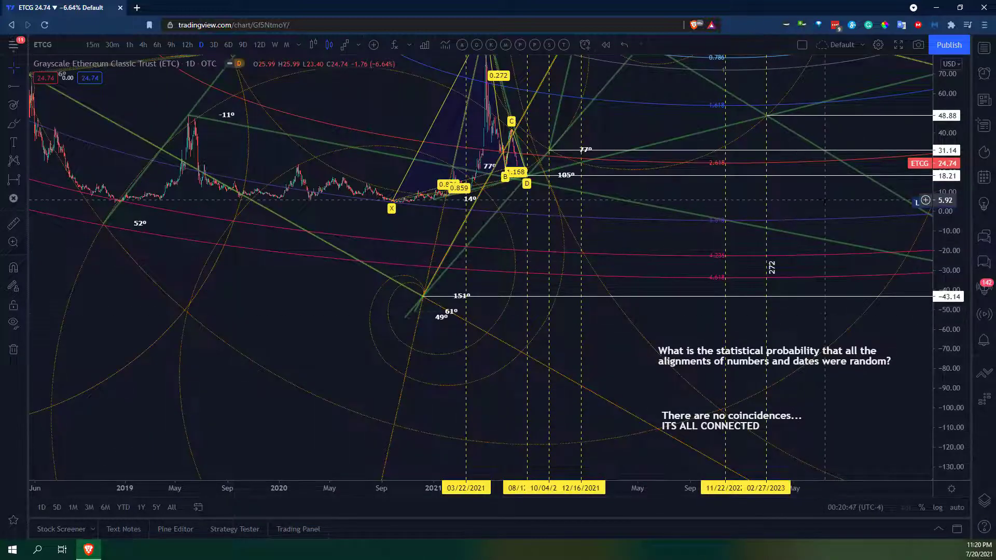
pyautogui.moveTo(811, 228); pyautogui.dragTo(793, 351)
pyautogui.scroll(-3, 793, 351)
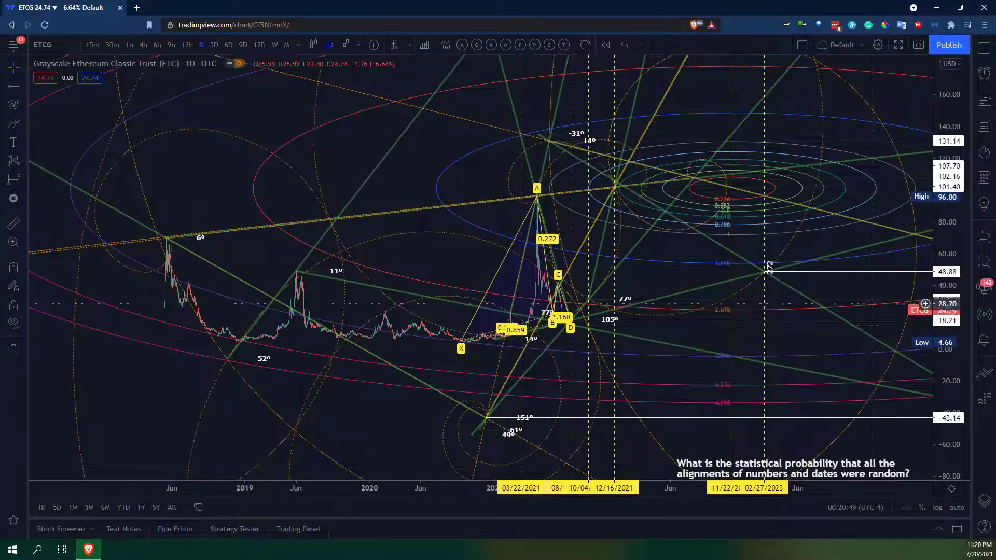
pyautogui.moveTo(834, 293); pyautogui.dragTo(764, 333)
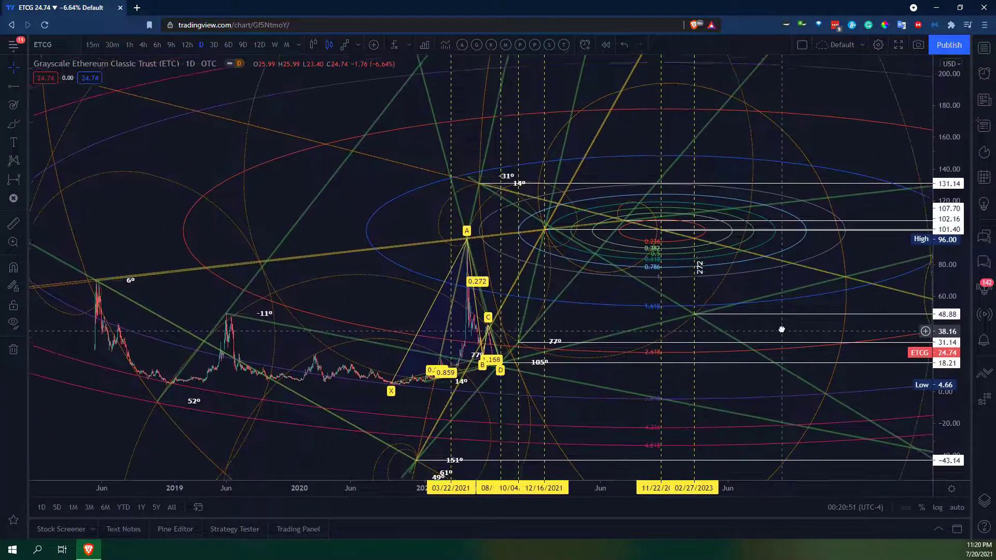
pyautogui.scroll(-3, 782, 329)
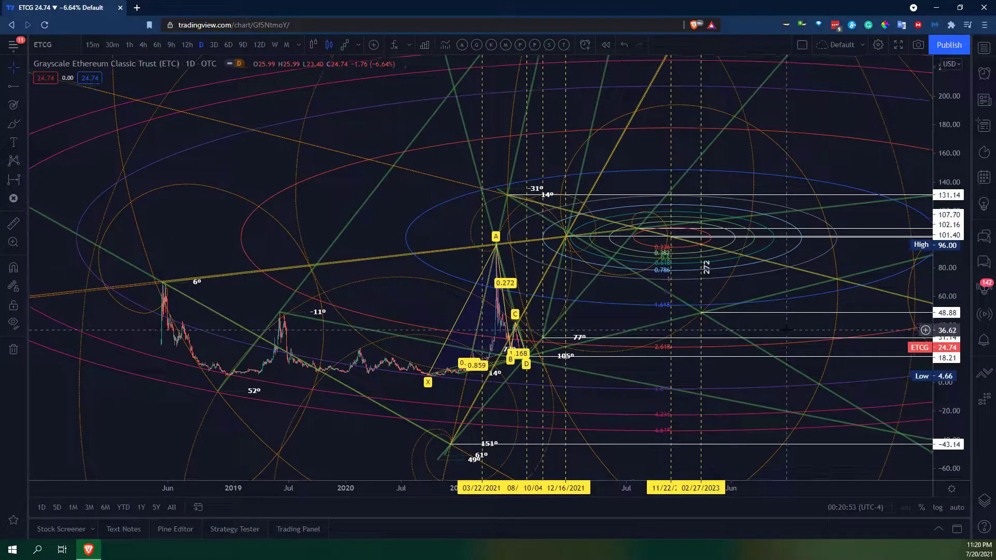